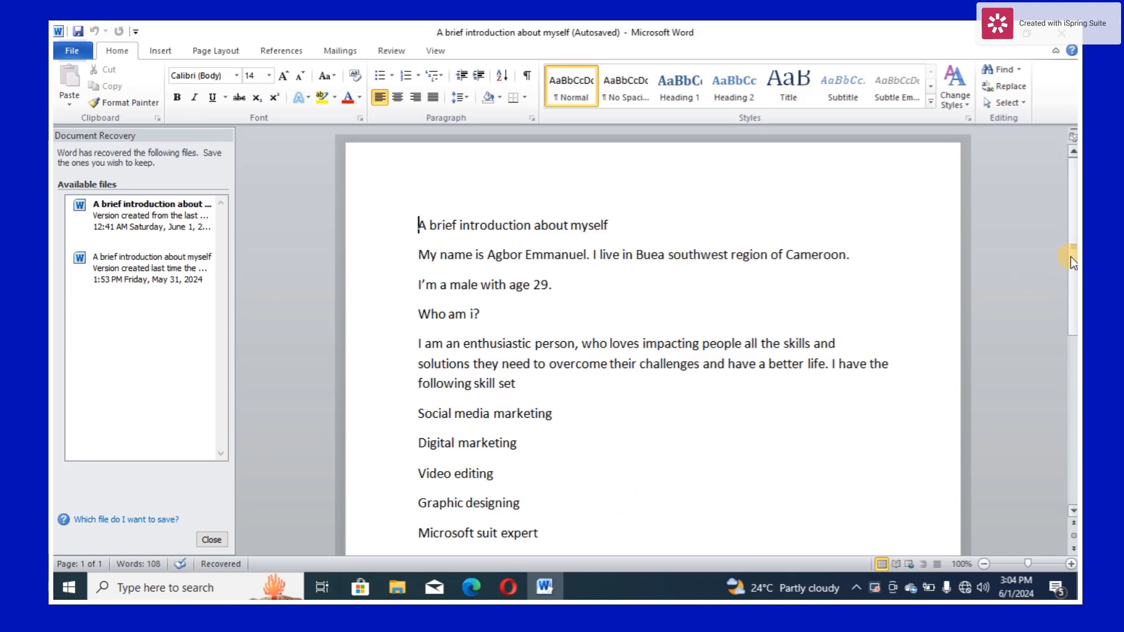
- Set the font size of the title line "A brief introduction about myself" to 22
left_click_drag(1072, 255, 1071, 257)
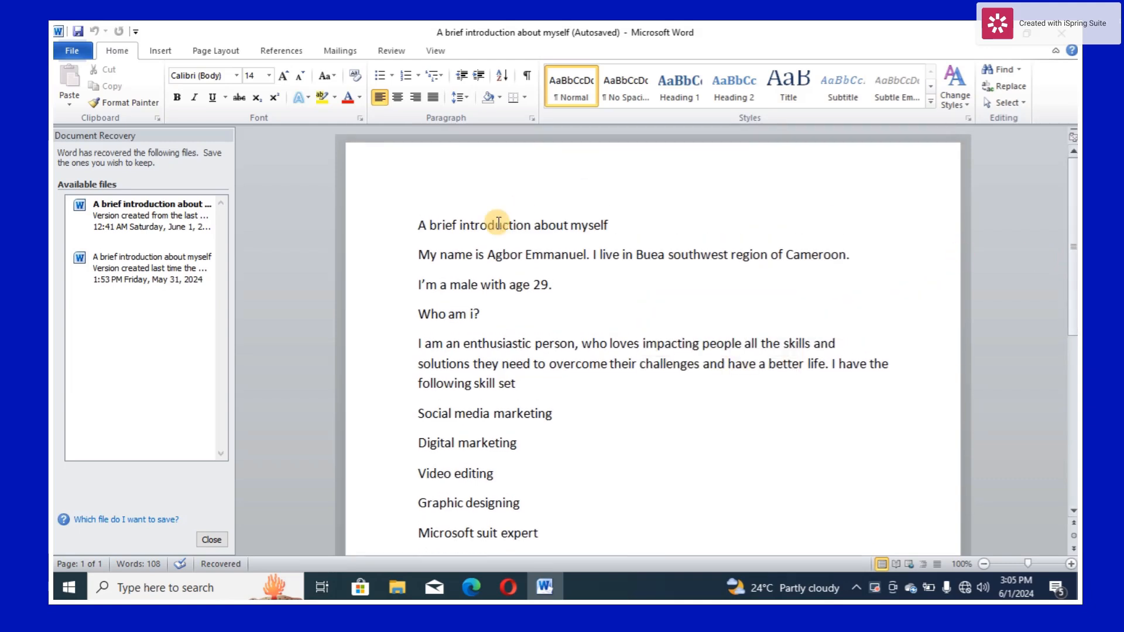
left_click(609, 223)
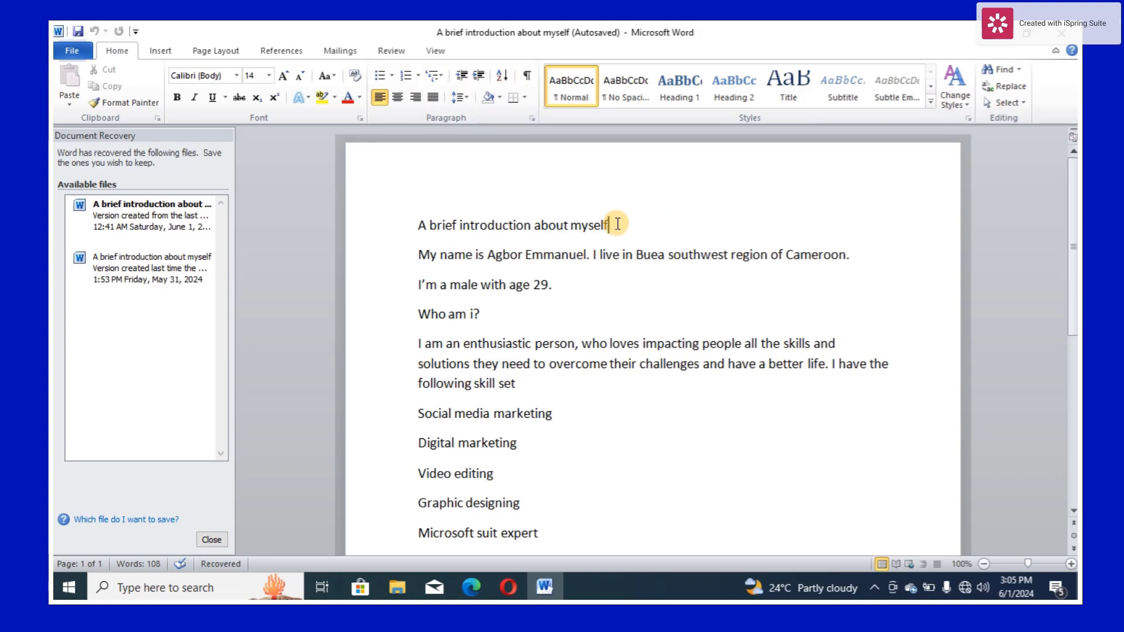
left_click_drag(611, 225, 413, 231)
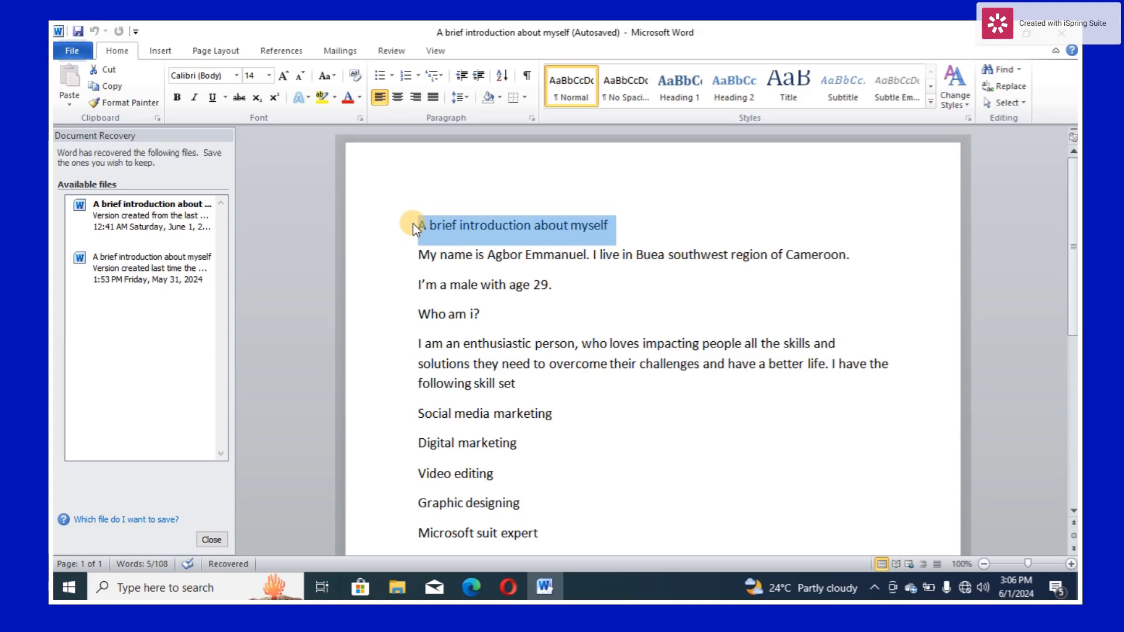
left_click(269, 79)
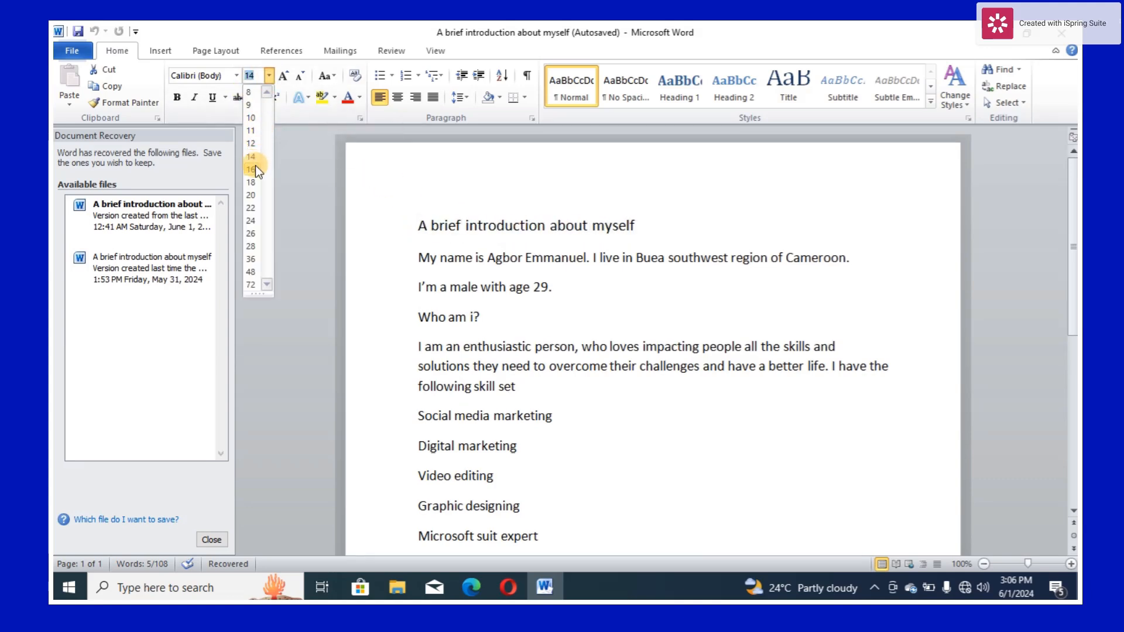
left_click(253, 207)
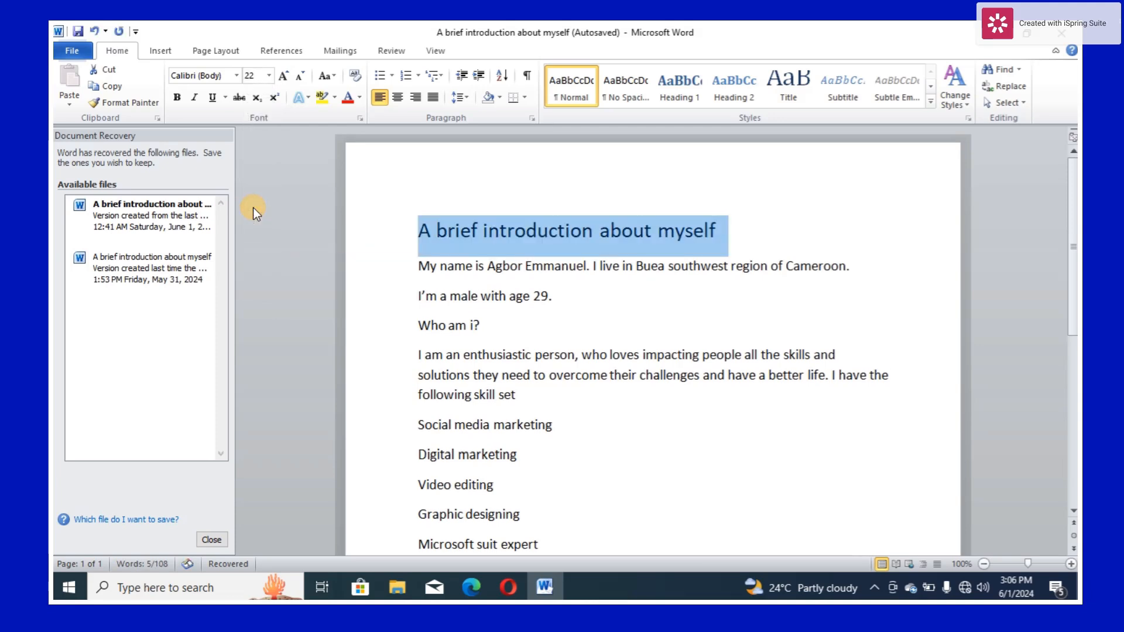
- Convert the title line to UPPERCASE and center it
left_click(333, 77)
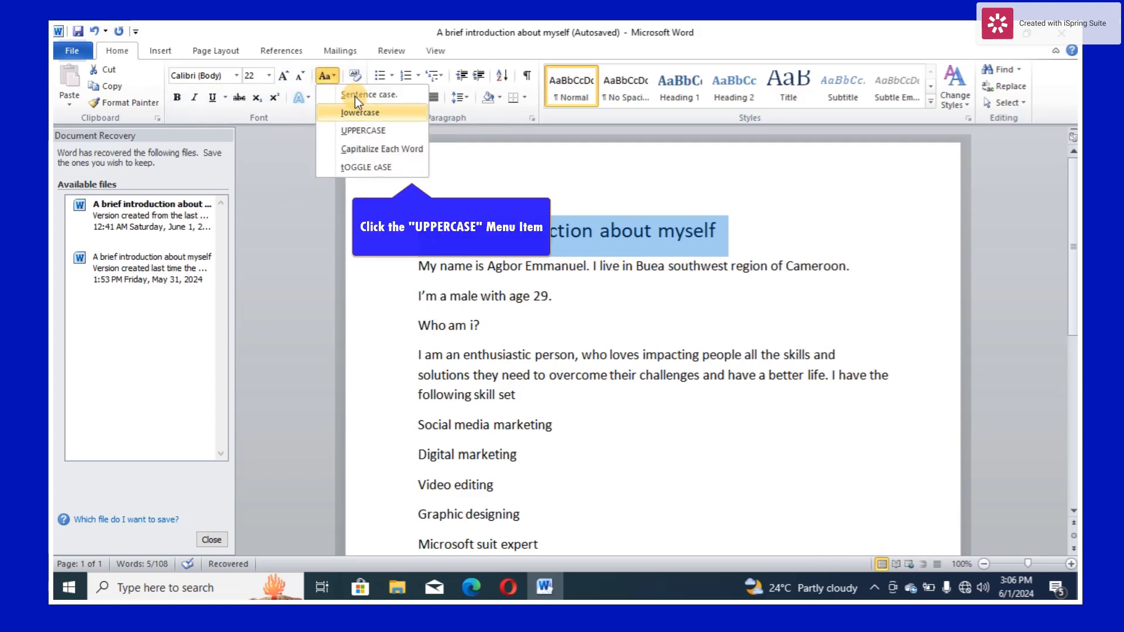
left_click(367, 128)
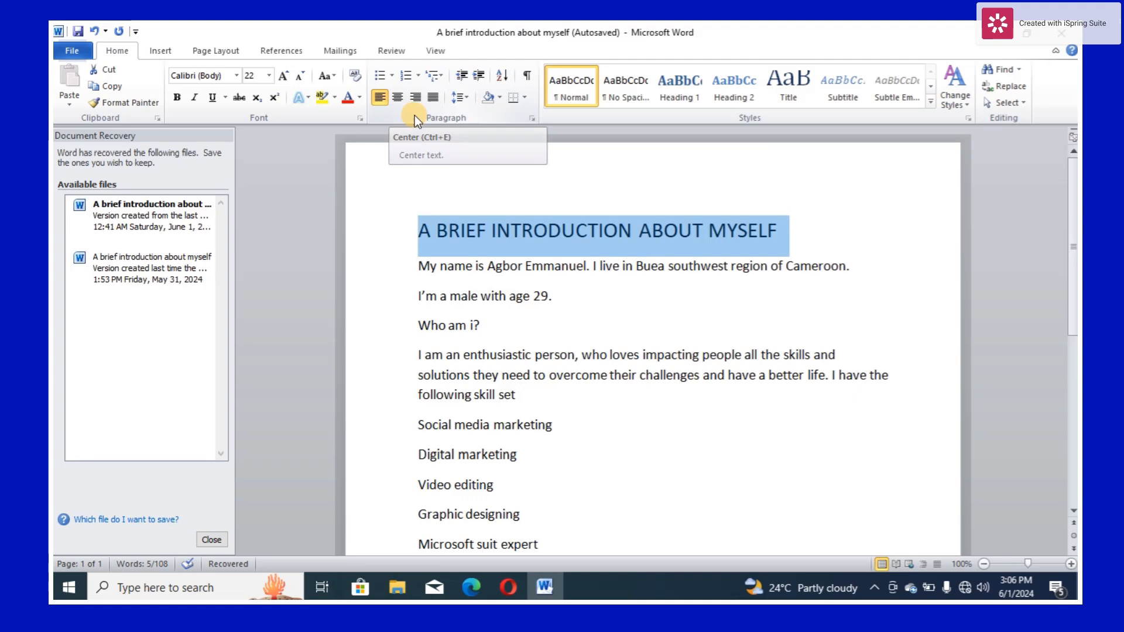
left_click(400, 101)
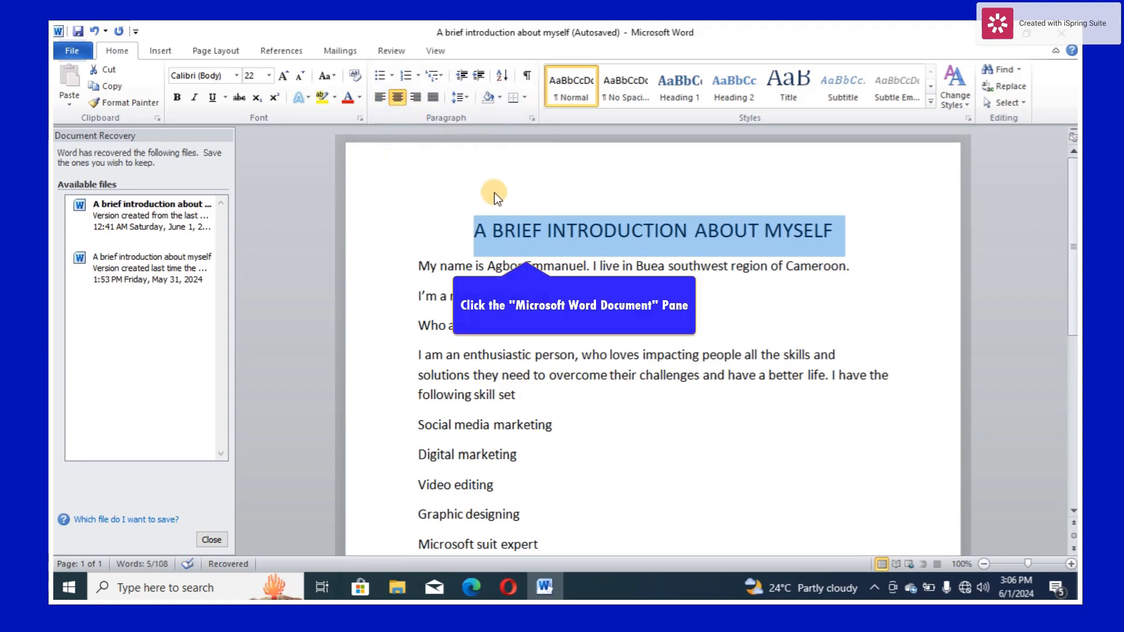
left_click(519, 231)
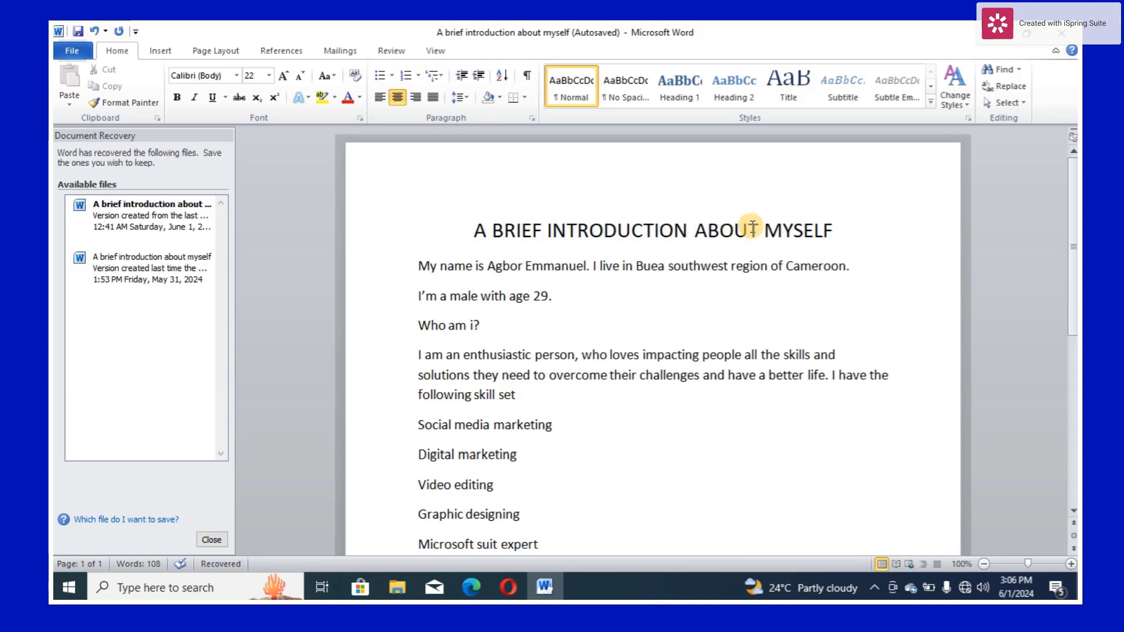
- Make the title "A BRIEF INTRODUCTION ABOUT MYSELF" bold
left_click(833, 231)
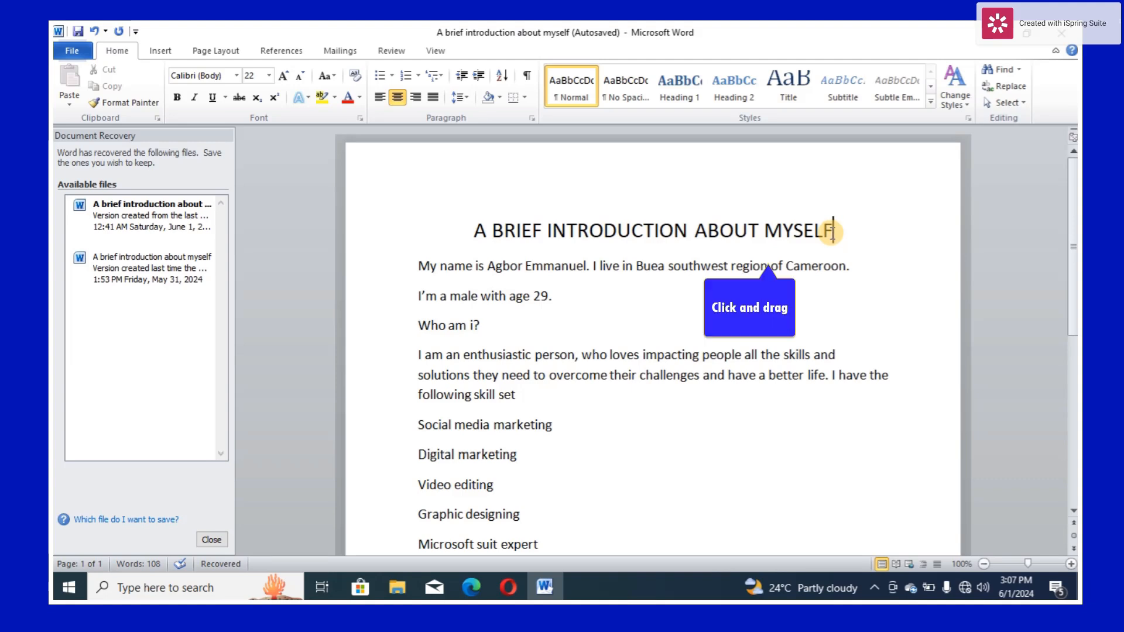
left_click_drag(830, 231, 475, 231)
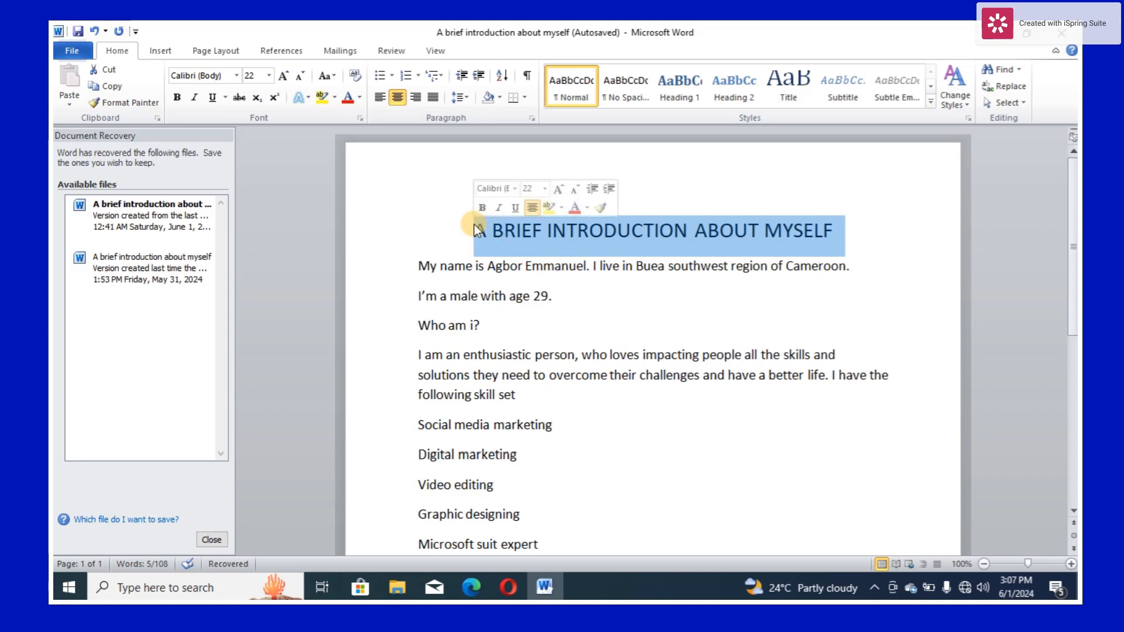
left_click(481, 208)
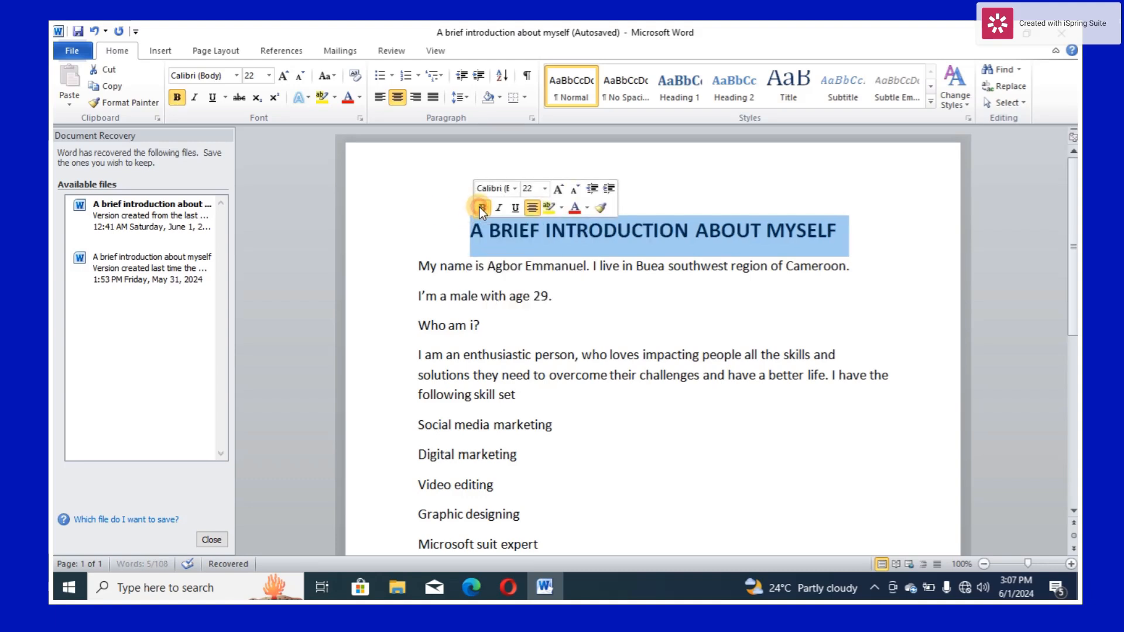
left_click(547, 243)
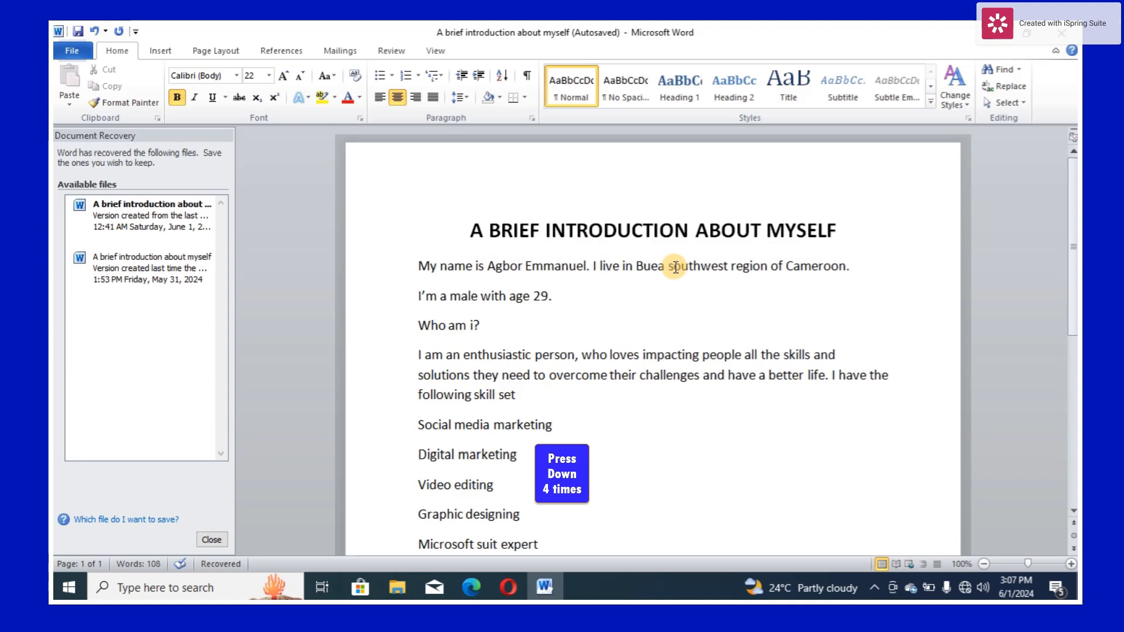
- Insert an empty line between the title and the first paragraph
key("Down")
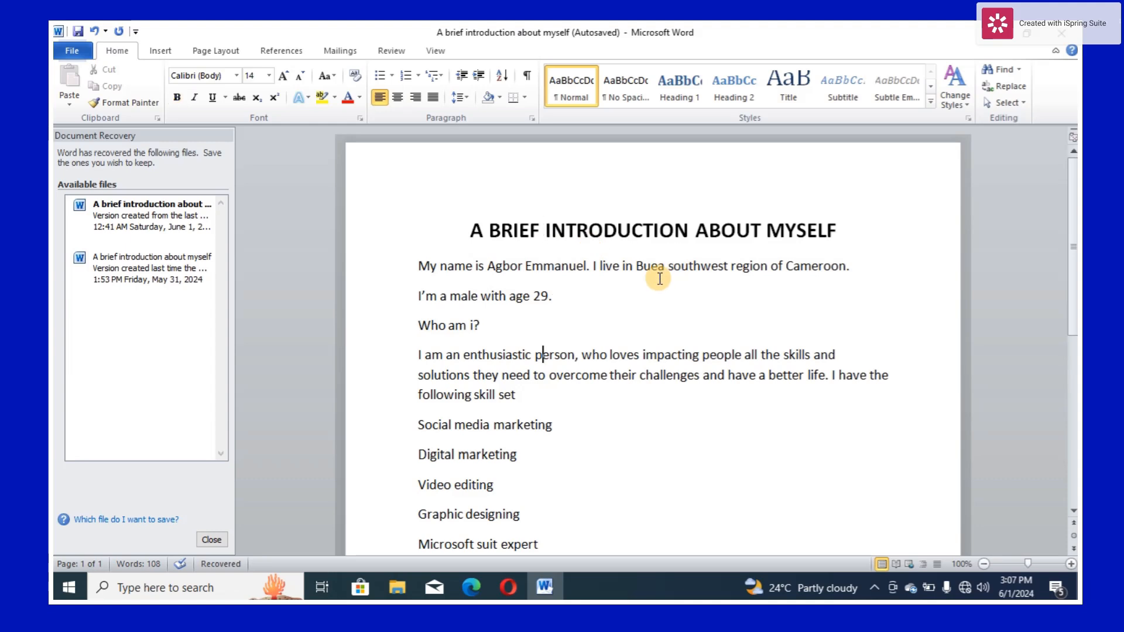
left_click(838, 229)
key("Return")
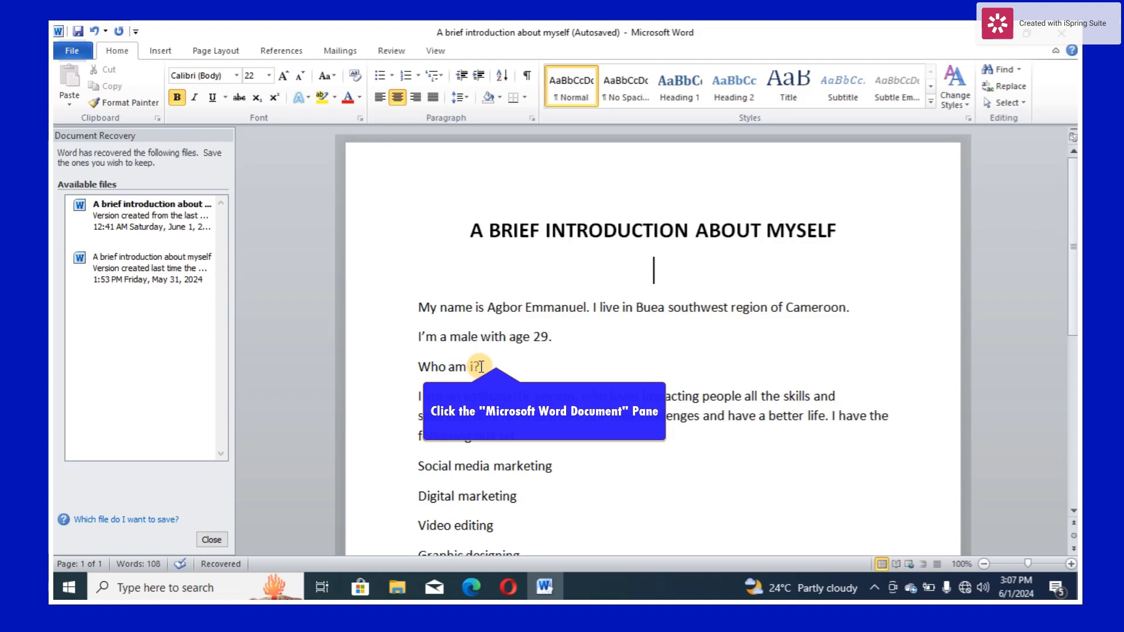
left_click_drag(481, 367, 428, 364)
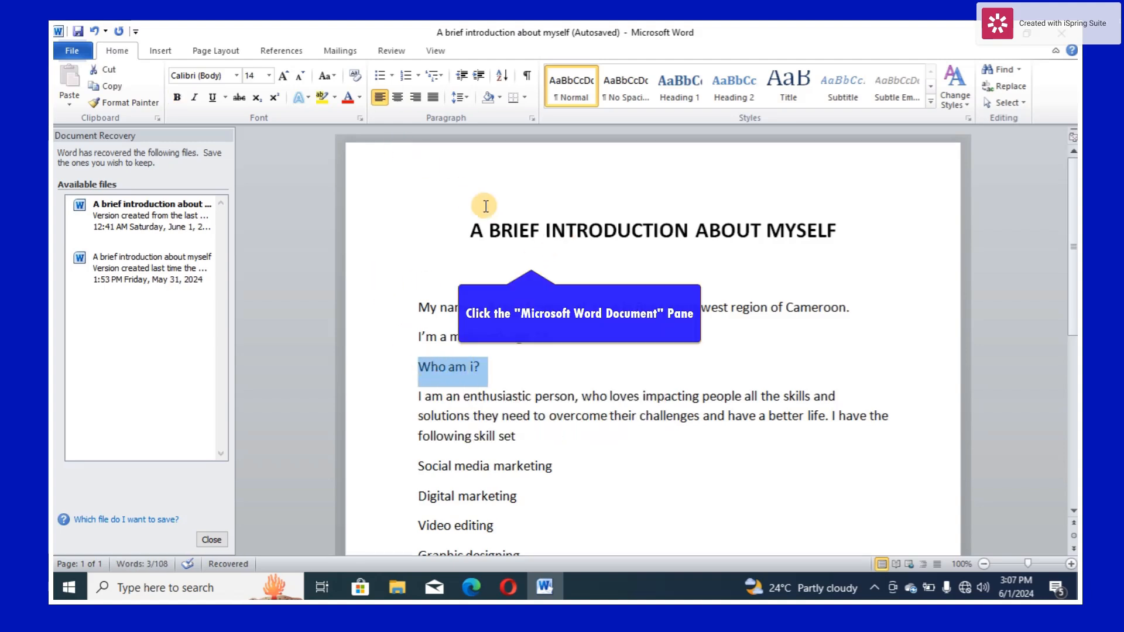
left_click(517, 227)
left_click_drag(841, 230, 473, 229)
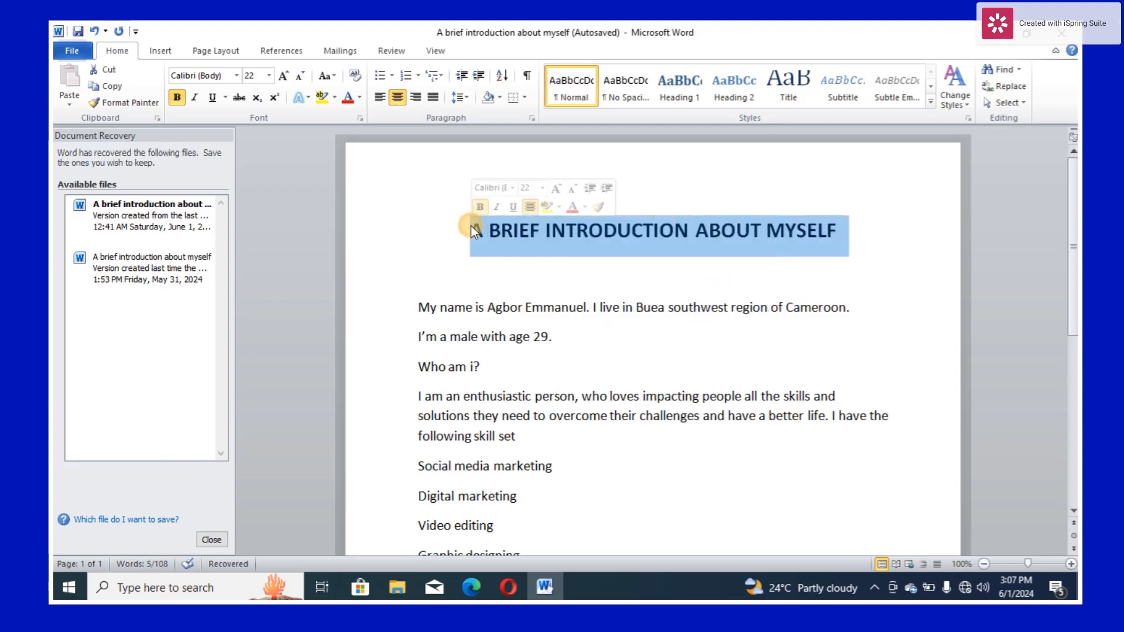
- Format the "Who am i?" line as a subheading with font size 20 and bold
left_click(479, 366)
left_click_drag(480, 366, 433, 369)
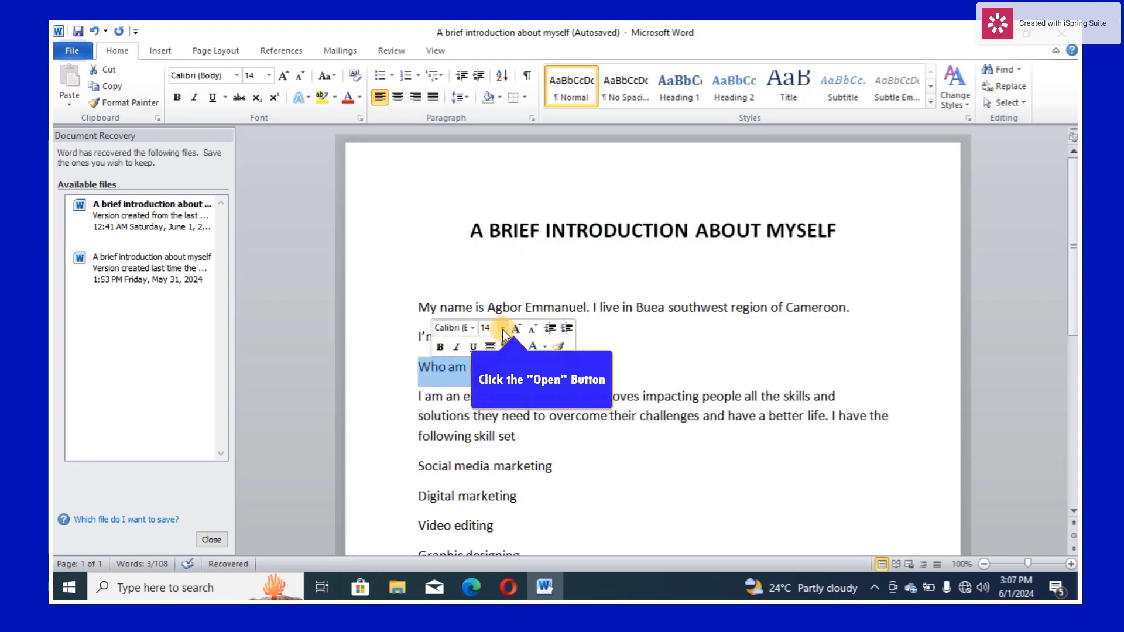
left_click(502, 329)
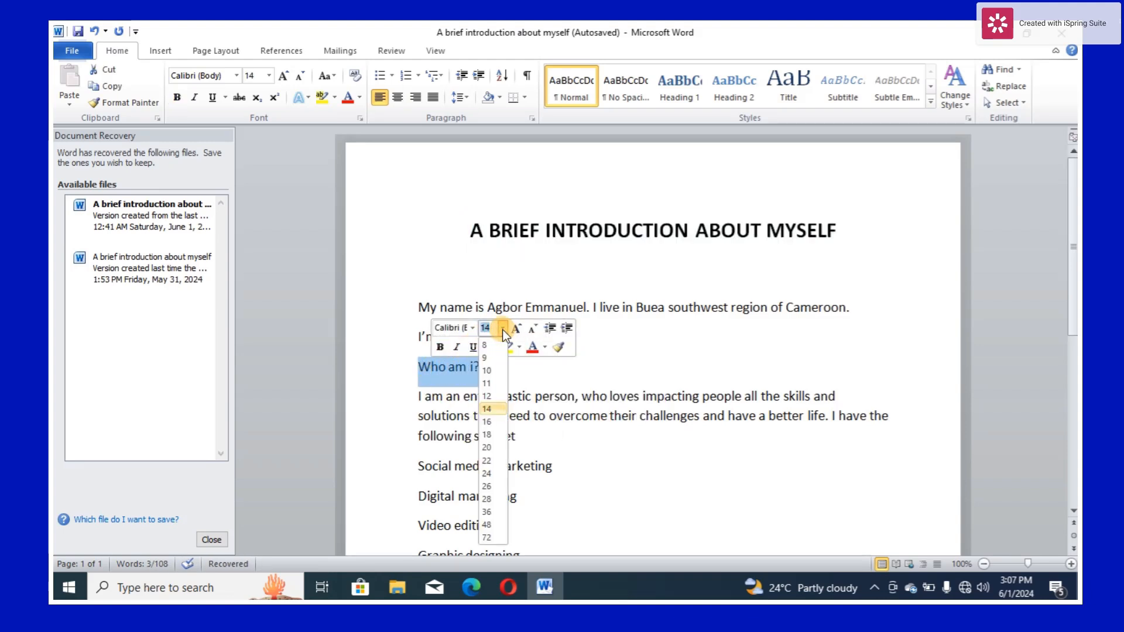
left_click(491, 446)
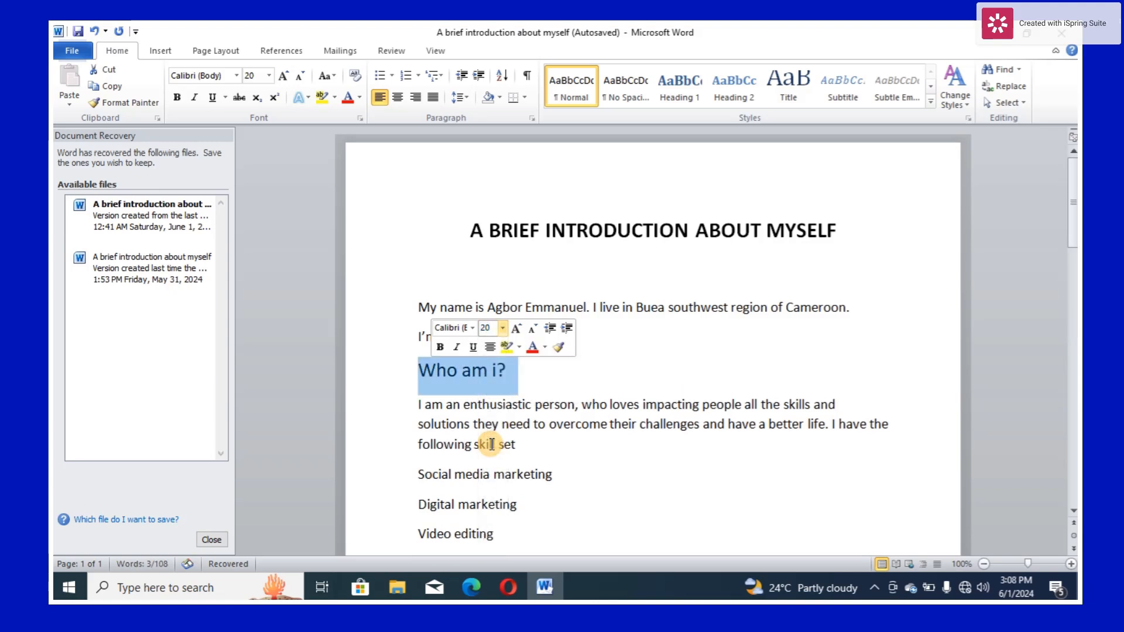
left_click(444, 351)
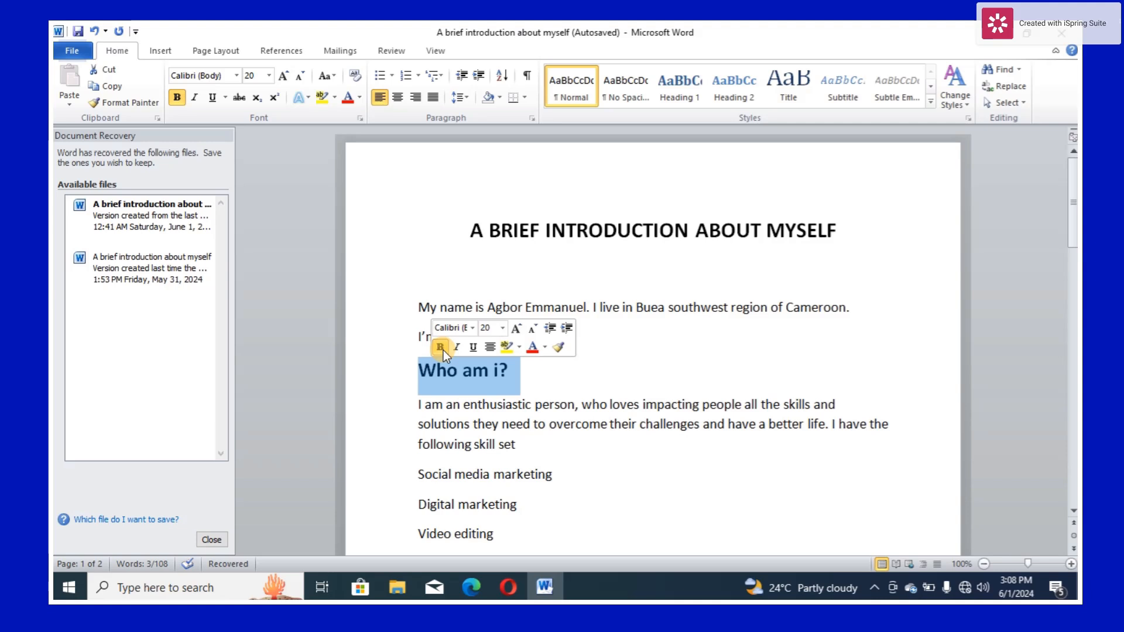
- Correct the lowercase "i" in the "Who am i?" subheading to a capital "I"
left_click(502, 370)
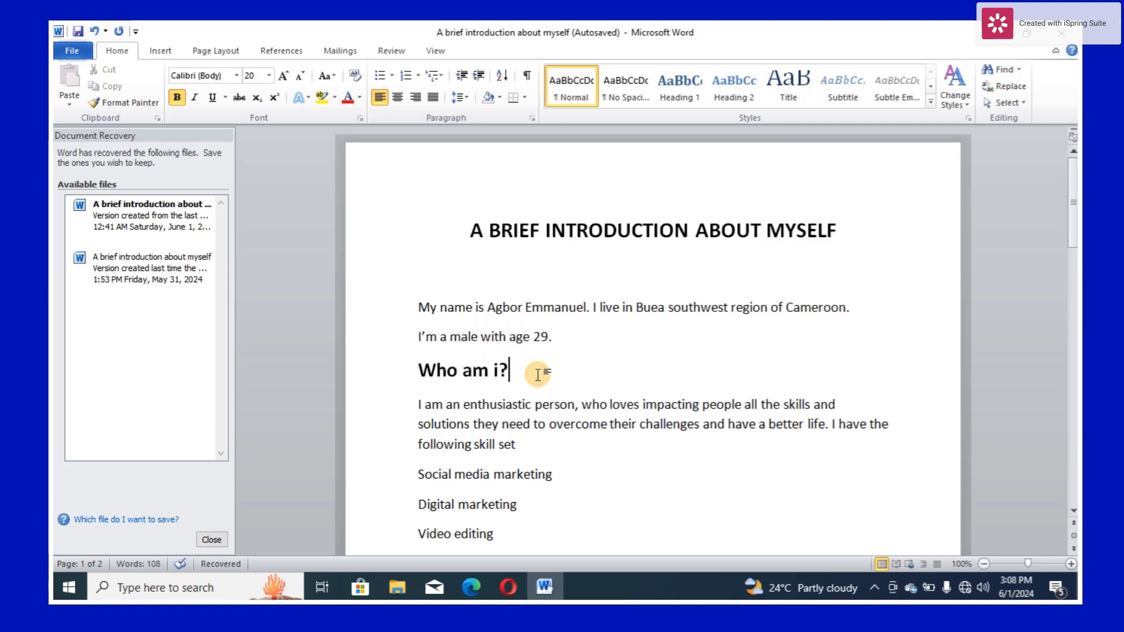
key("BackSpace")
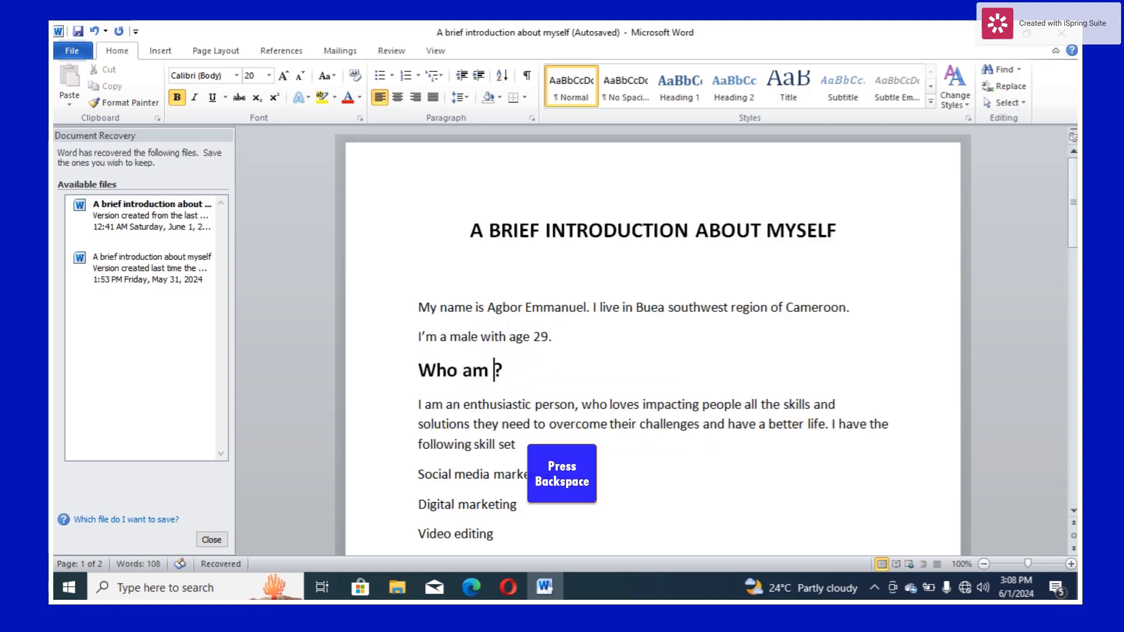
type("I")
left_click(565, 376)
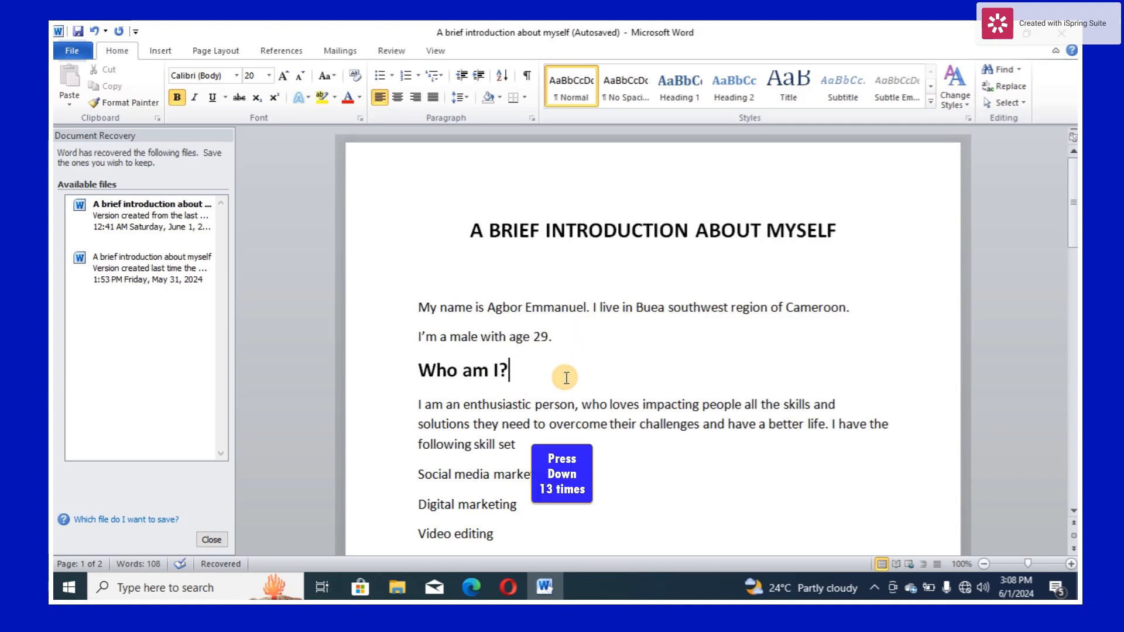
- Apply four-diamond bullets to the skill lines from "Social media marketing" through "Sales and advertising"
key("Down")
key("Down")
key("Down")
key("Down")
key("Down")
key("Down")
key("Down")
key("Down")
key("Down")
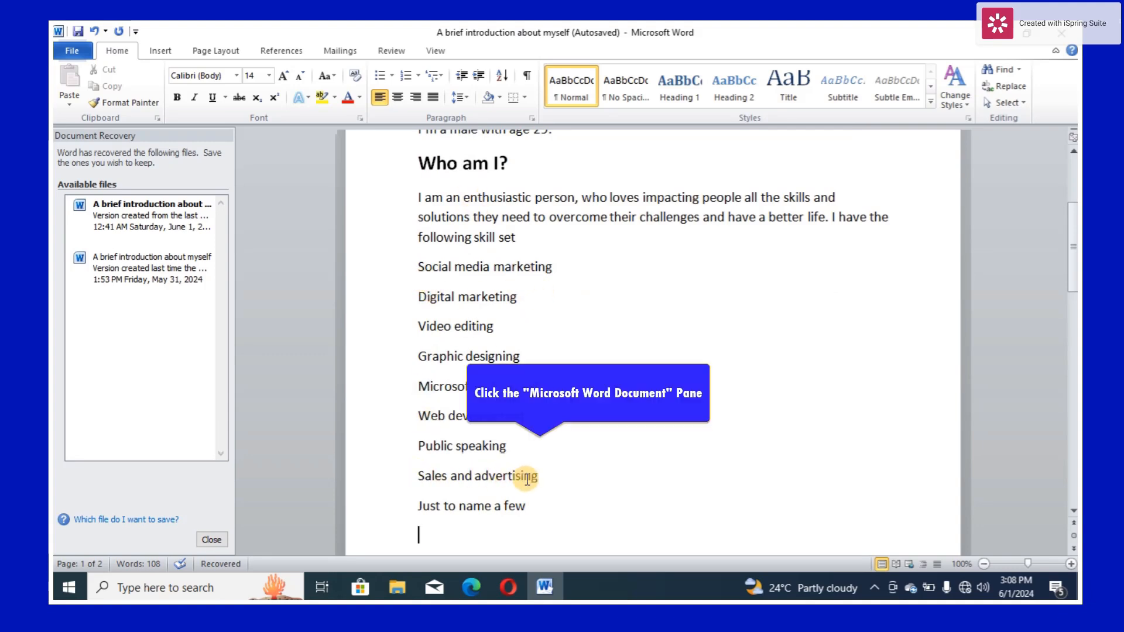
left_click_drag(539, 479, 395, 286)
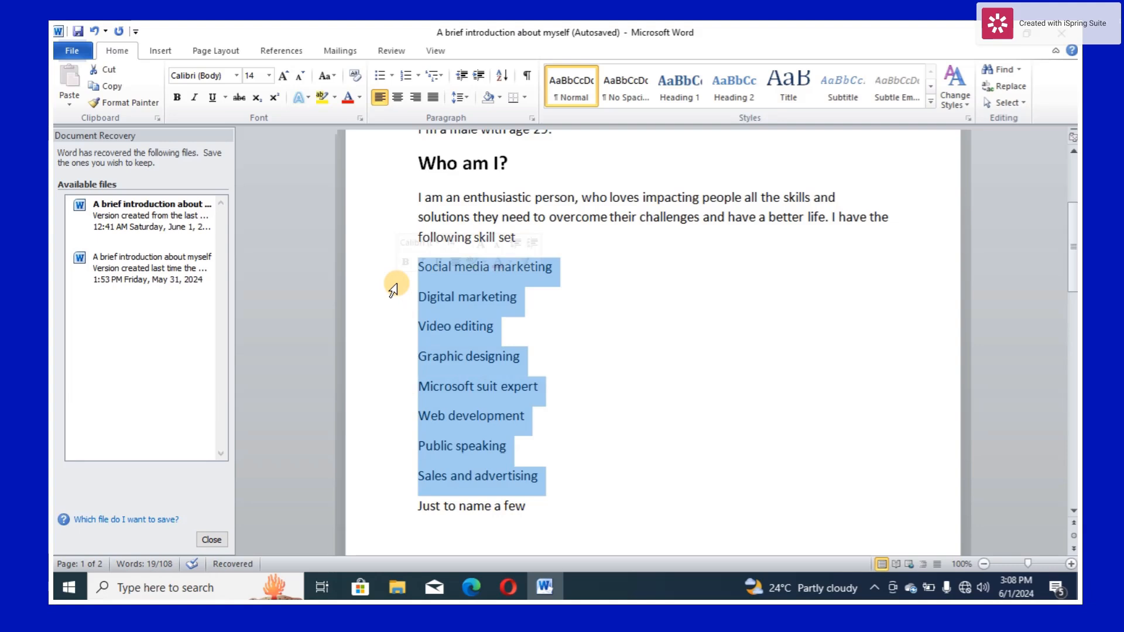
left_click(396, 79)
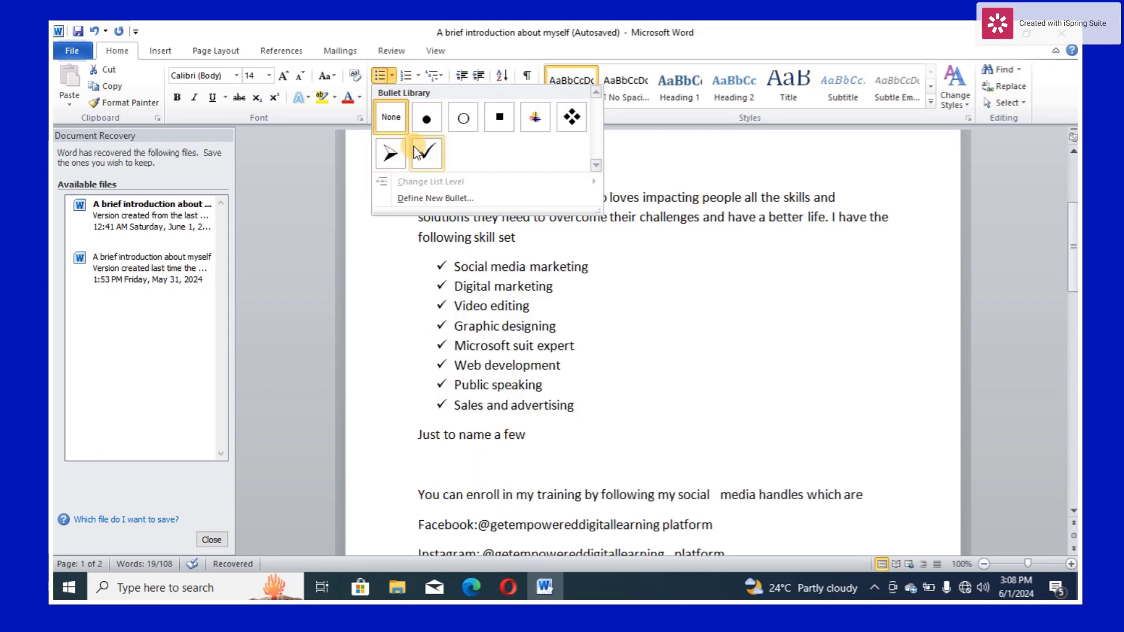
left_click(574, 114)
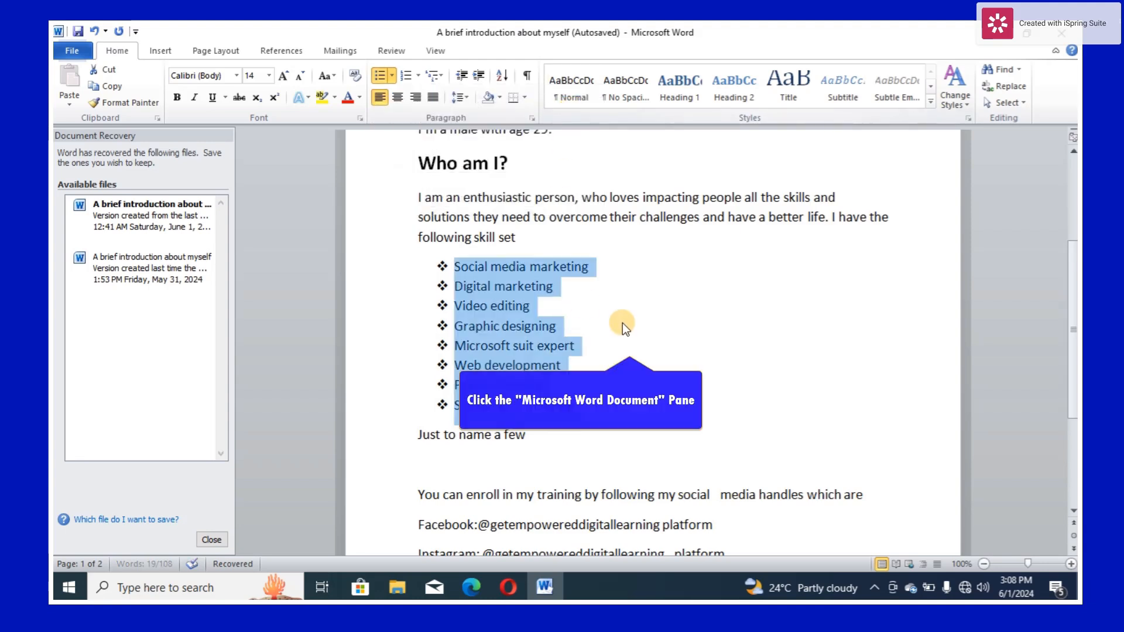
left_click(653, 352)
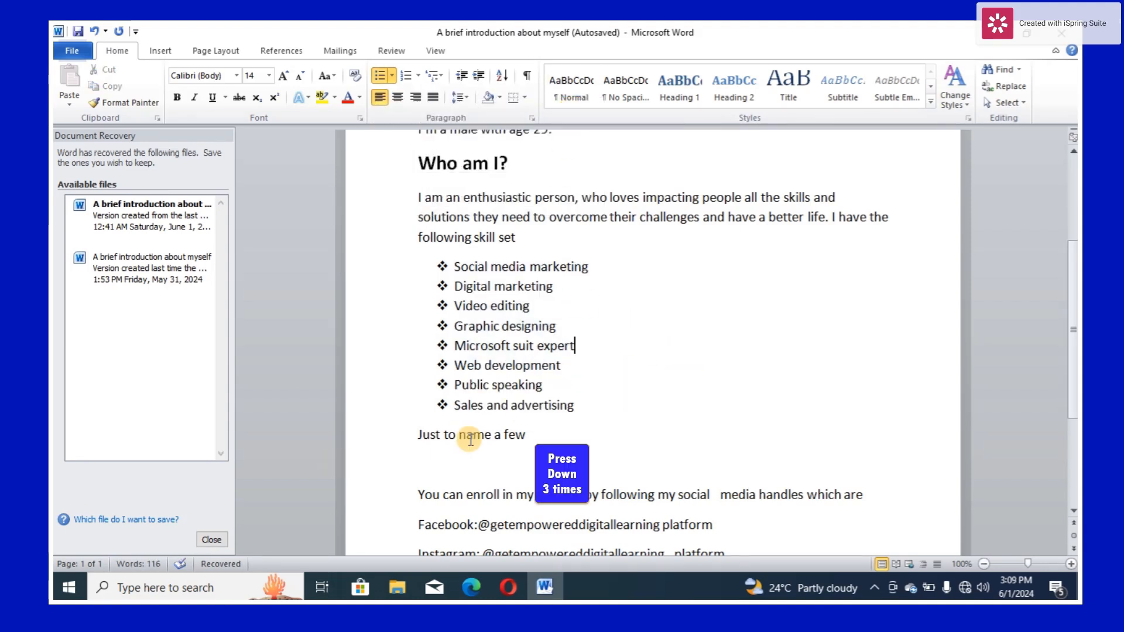
- Apply check-mark bullets to the Facebook, Instagram and Whatsapp contact lines at the end of the document
key("Down")
key("Down")
key("Down")
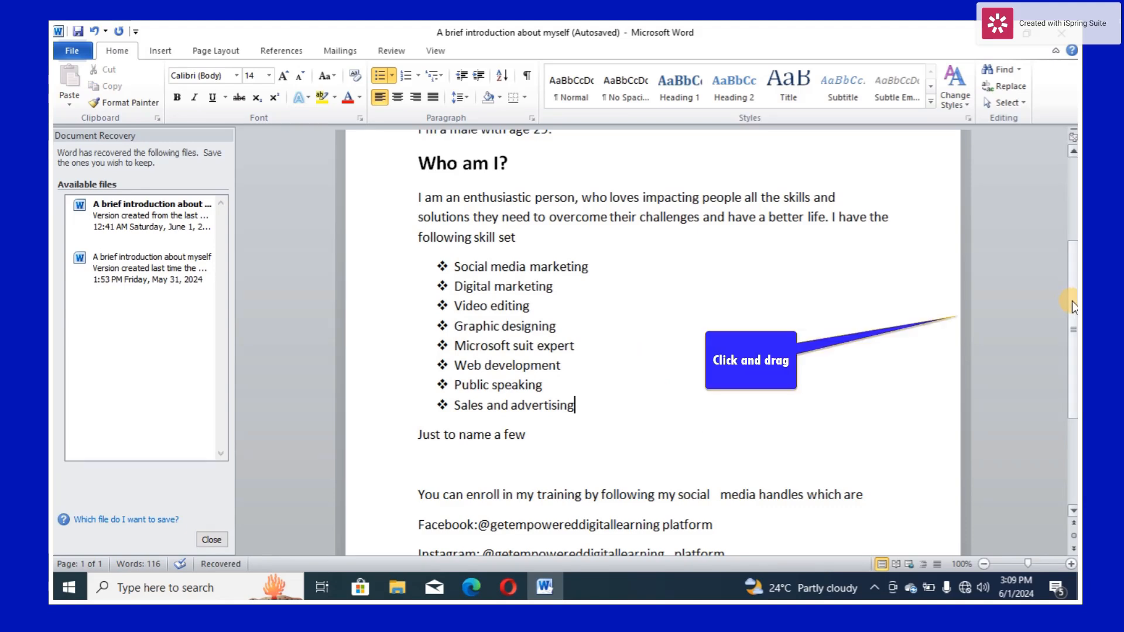
left_click_drag(1073, 301, 1073, 347)
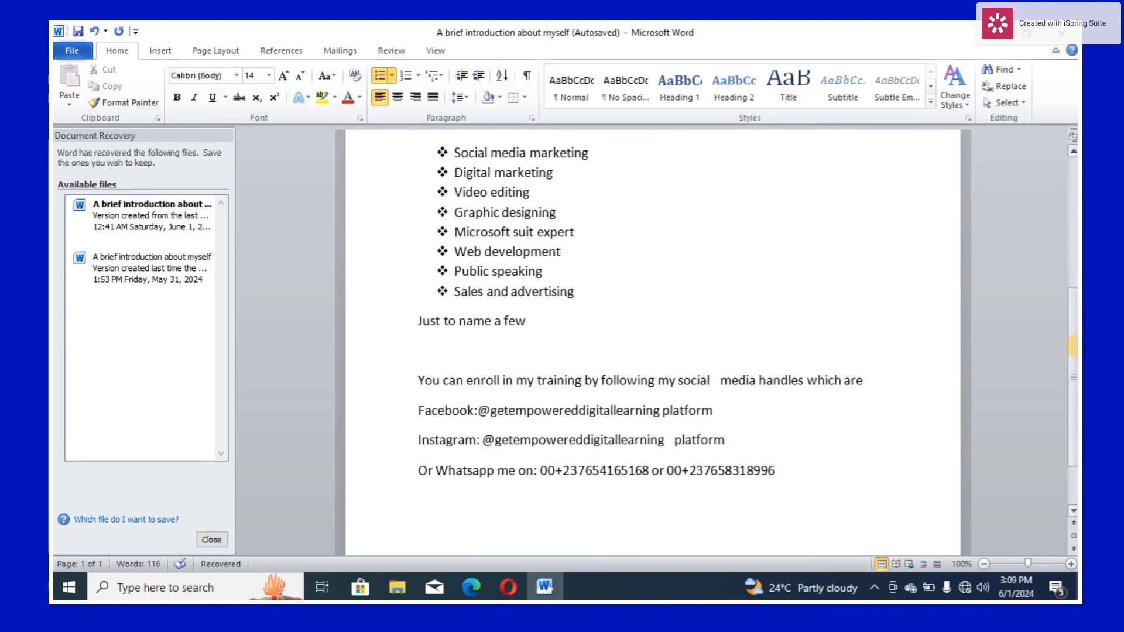
left_click_drag(419, 411, 775, 473)
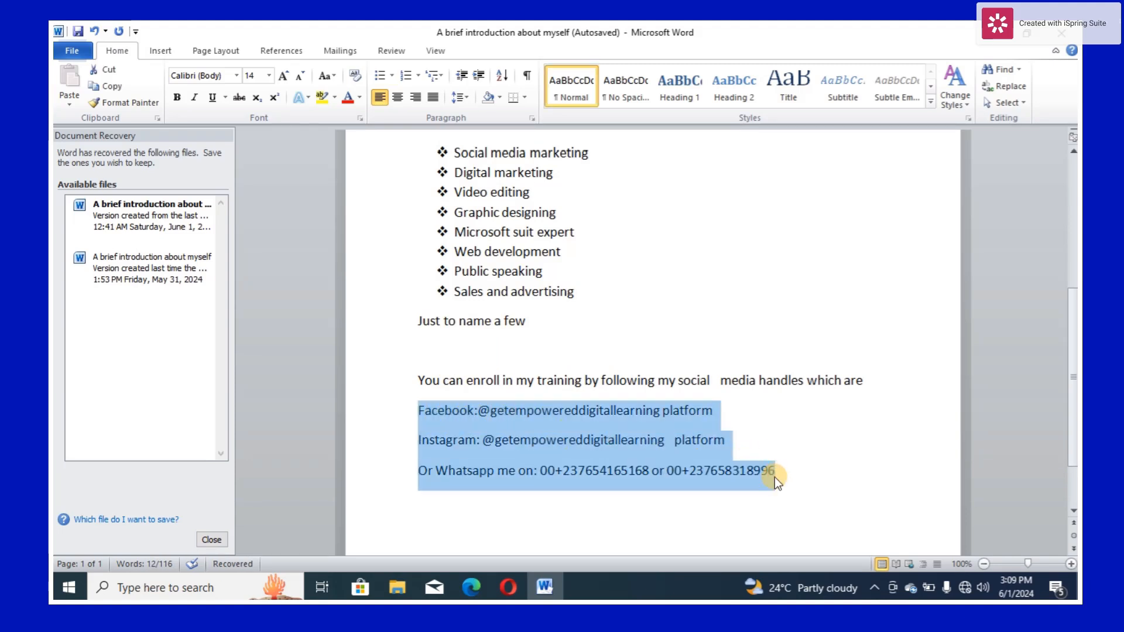
left_click(391, 76)
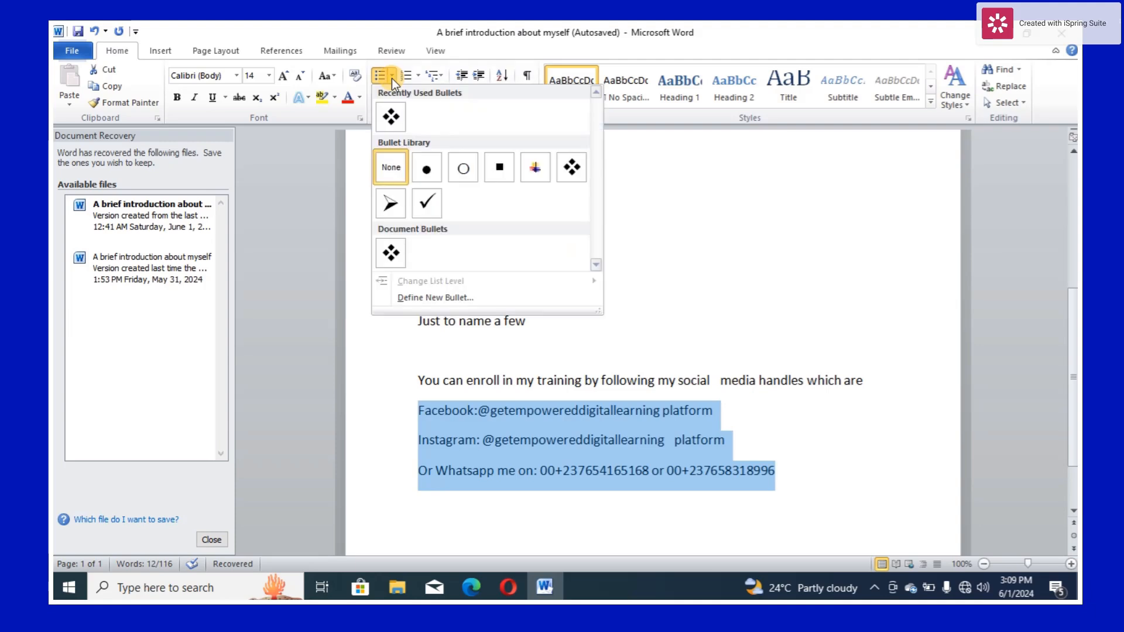
left_click(427, 200)
left_click(855, 463)
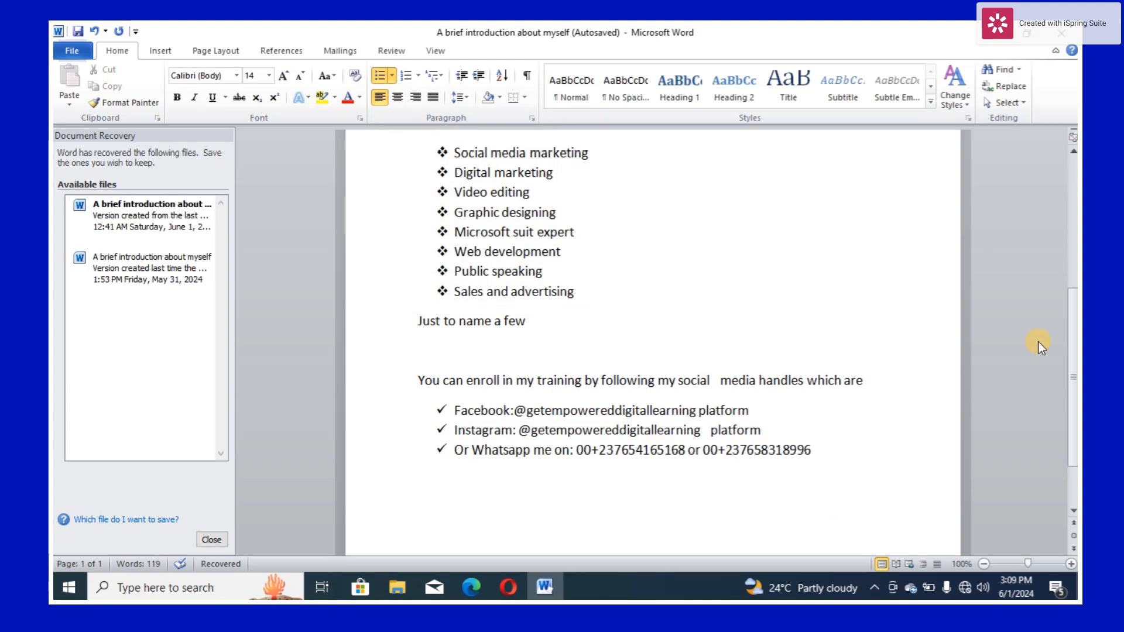
left_click_drag(1073, 357, 1075, 390)
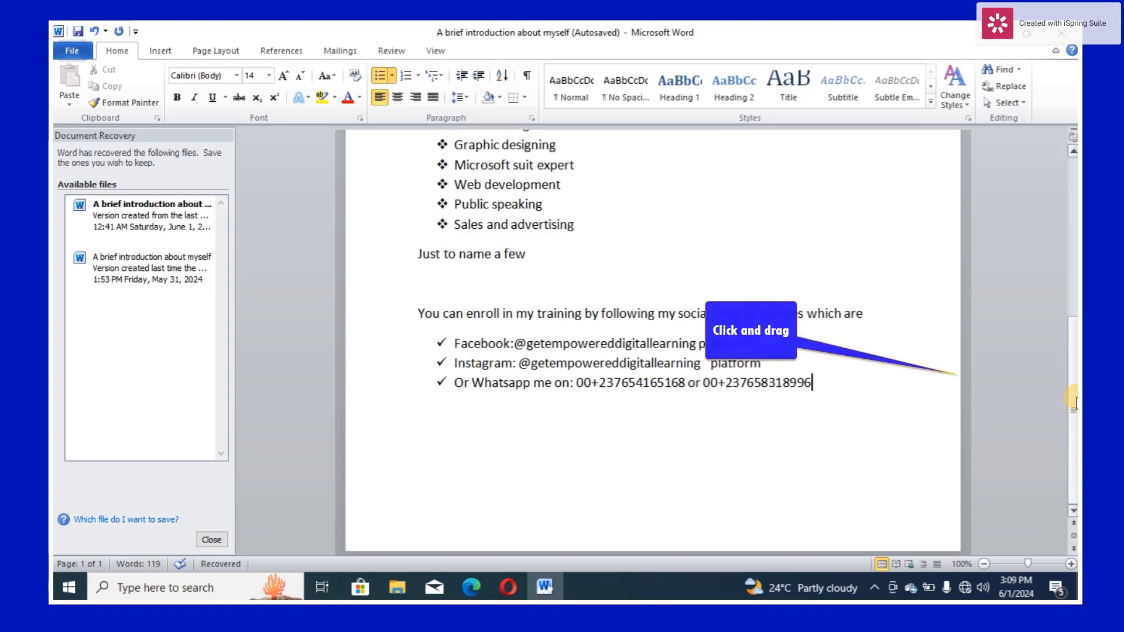
- Review the formatted document from the title to the contact list and save it under its current name
left_click_drag(1075, 390, 1032, 262)
scroll(1025, 243, "up", 1)
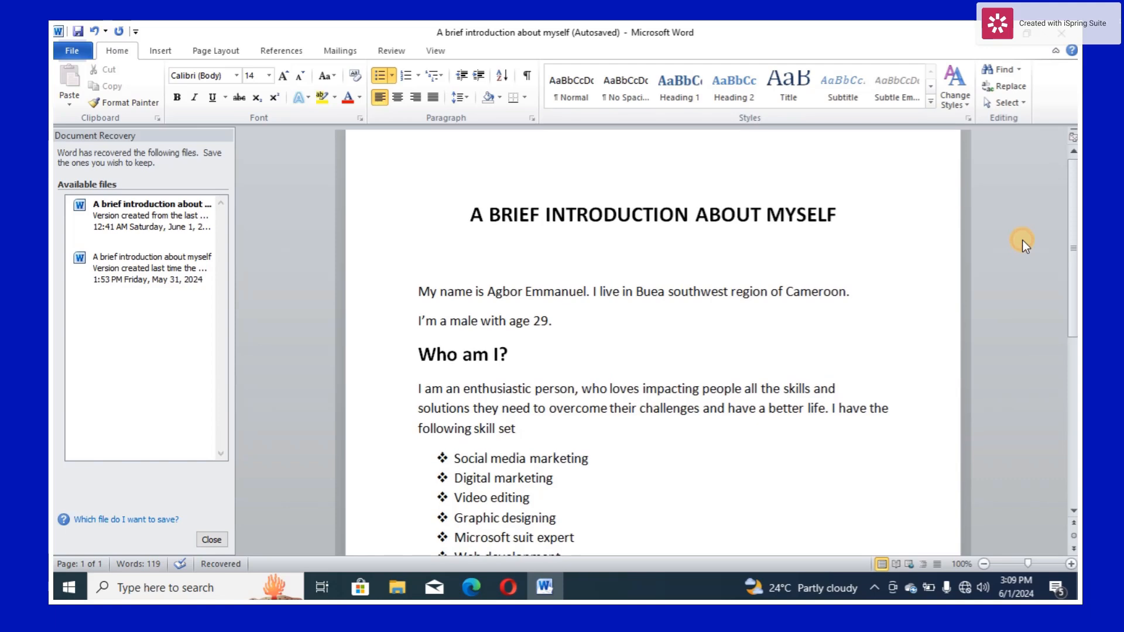
scroll(1023, 257, "down", 6)
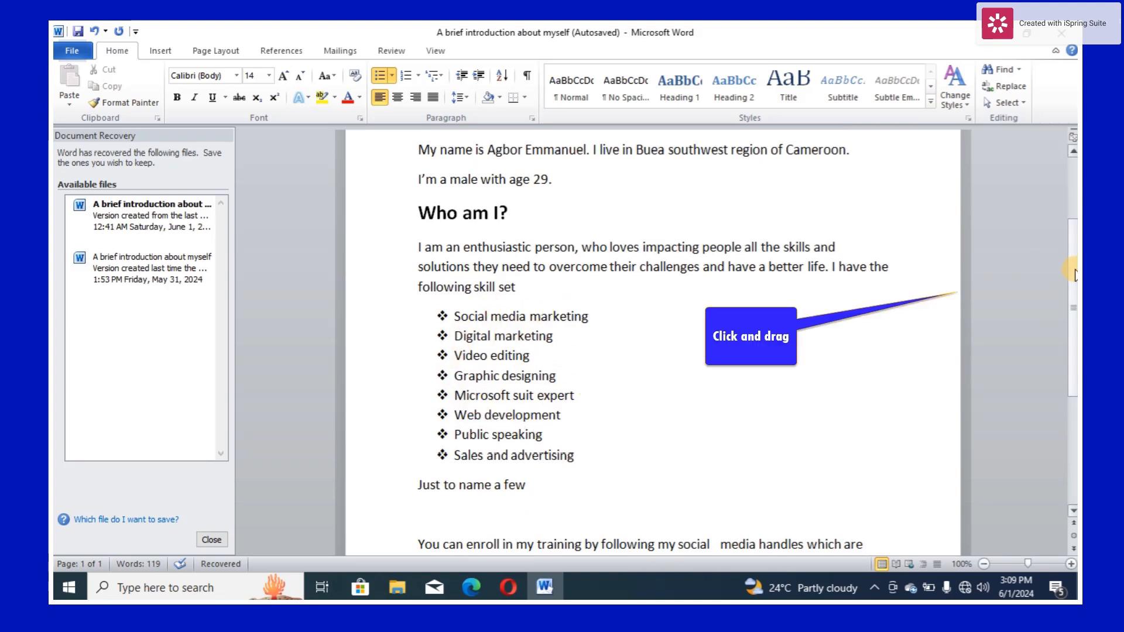
left_click_drag(1073, 270, 1073, 319)
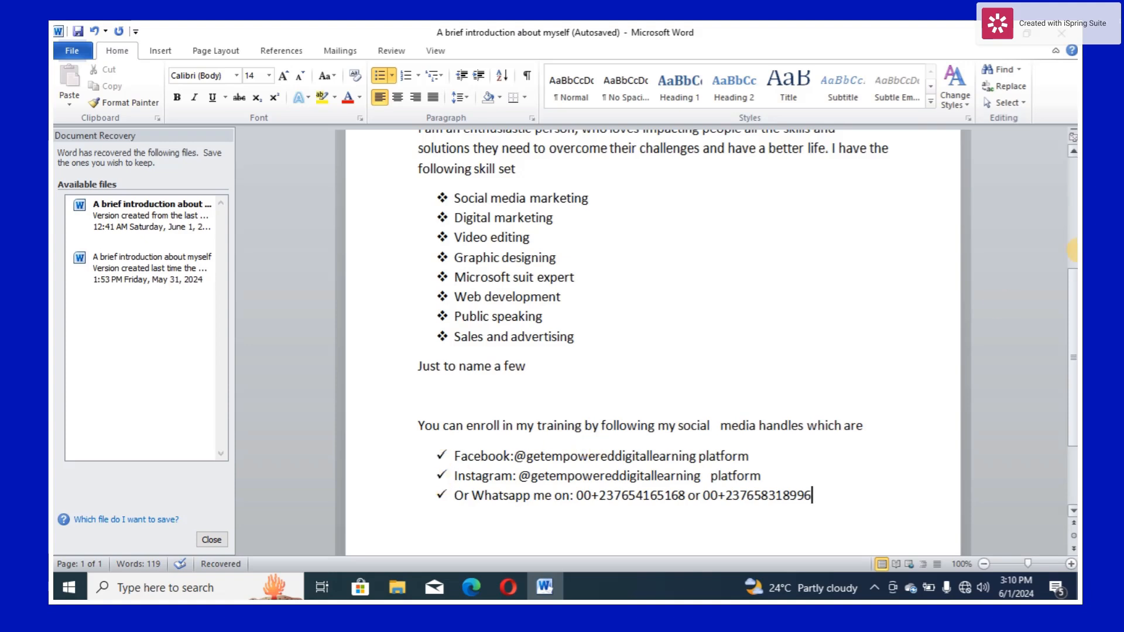
left_click_drag(1073, 277, 1052, 184)
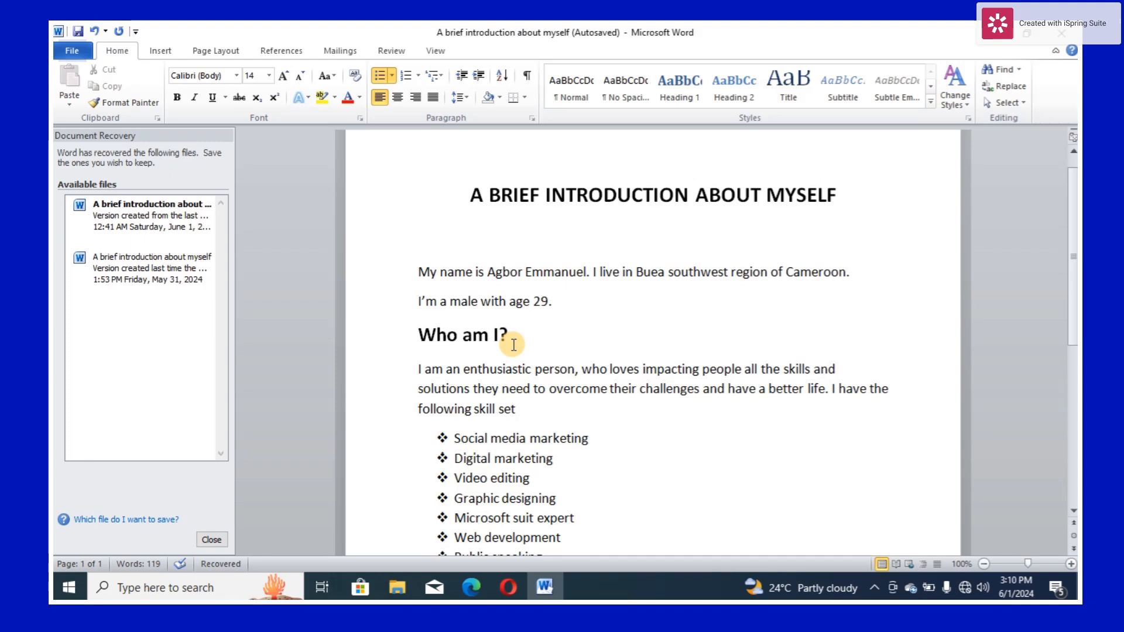
key("ctrl+s")
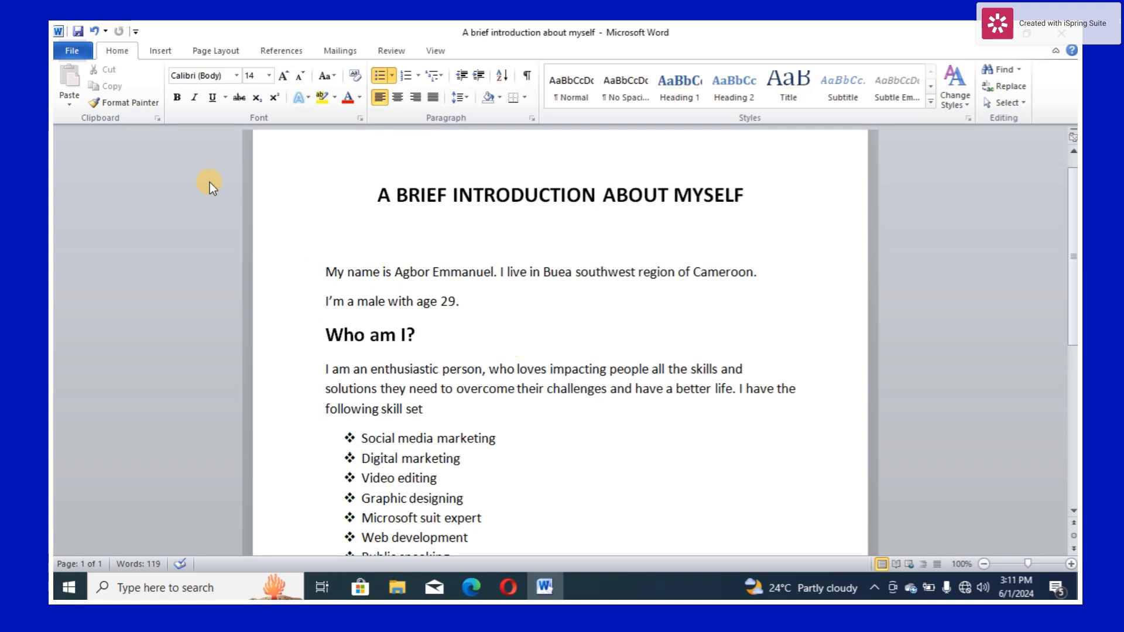
left_click(71, 52)
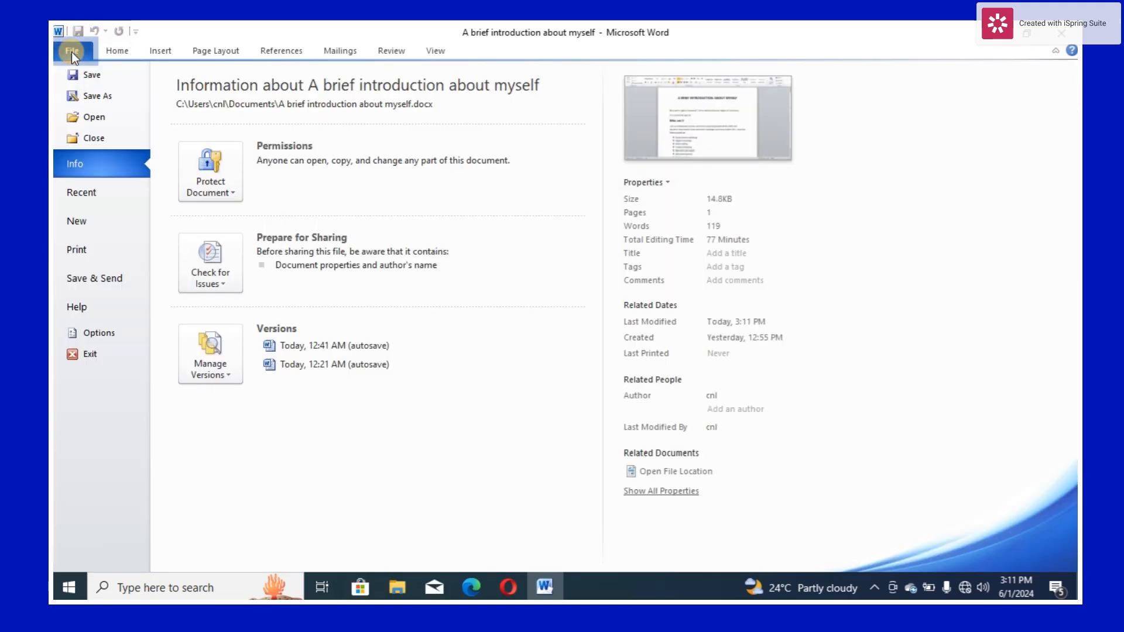
left_click(89, 94)
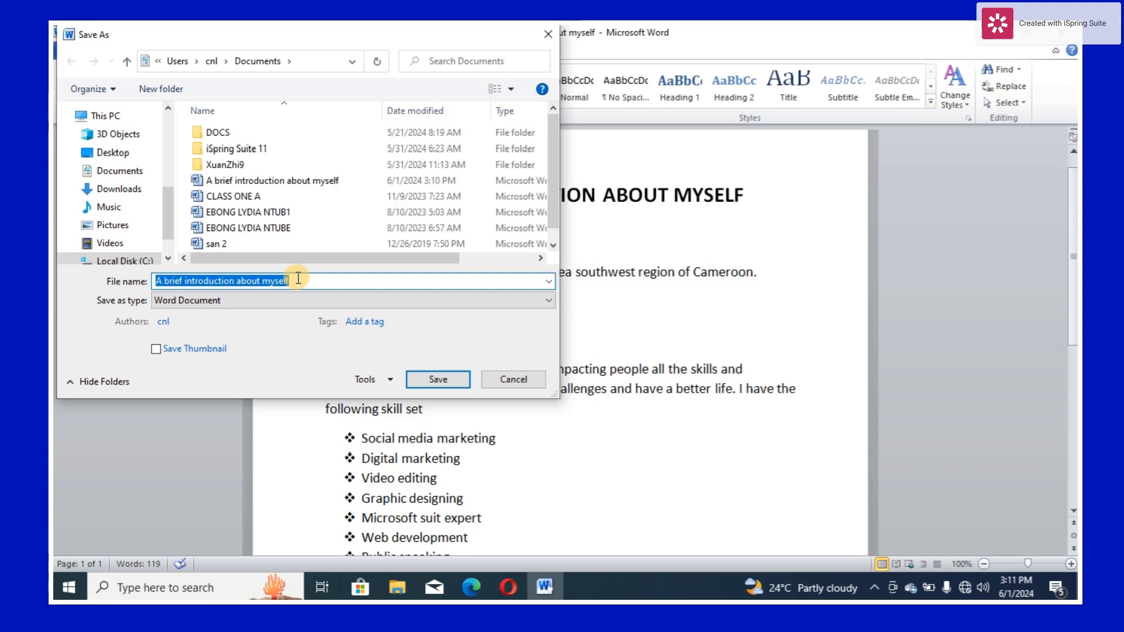
key("BackSpace")
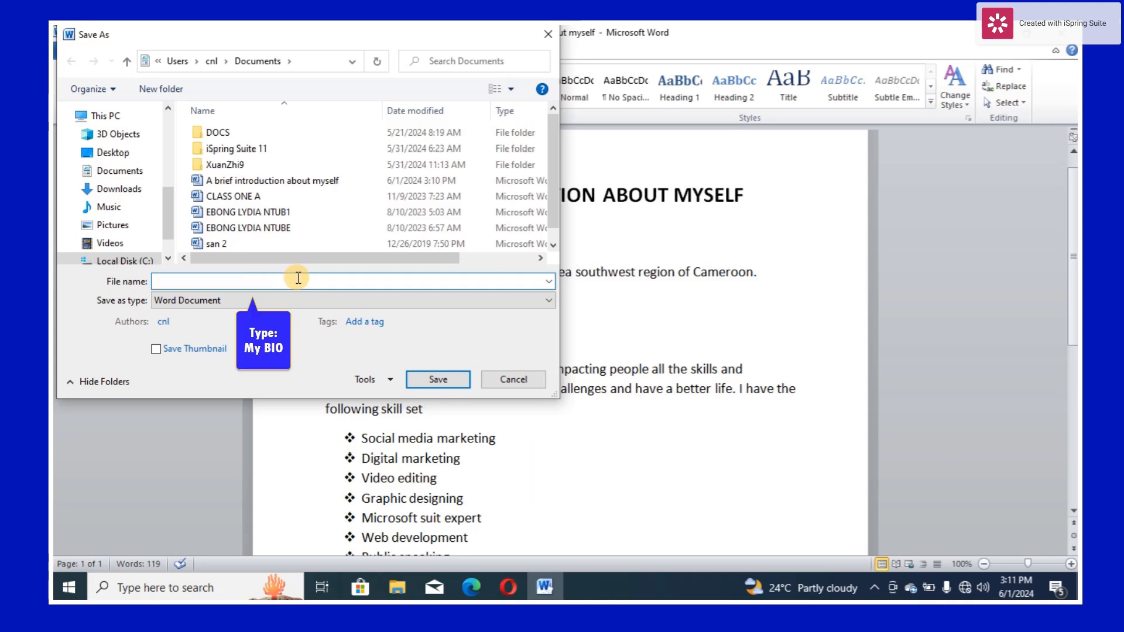
type("My BIO")
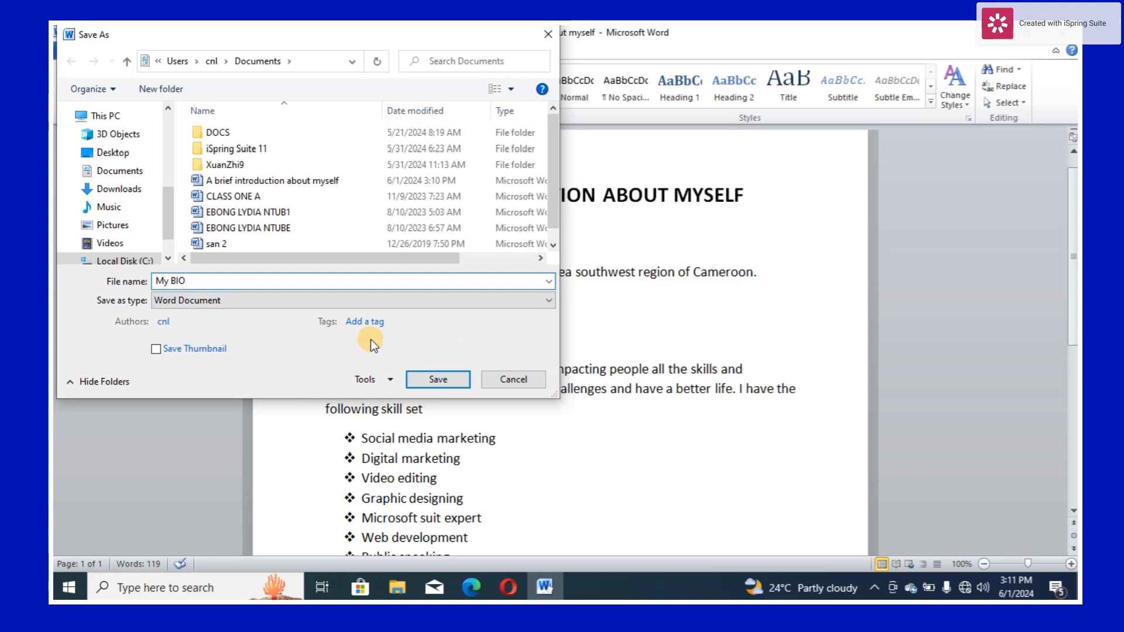
left_click_drag(550, 159, 547, 144)
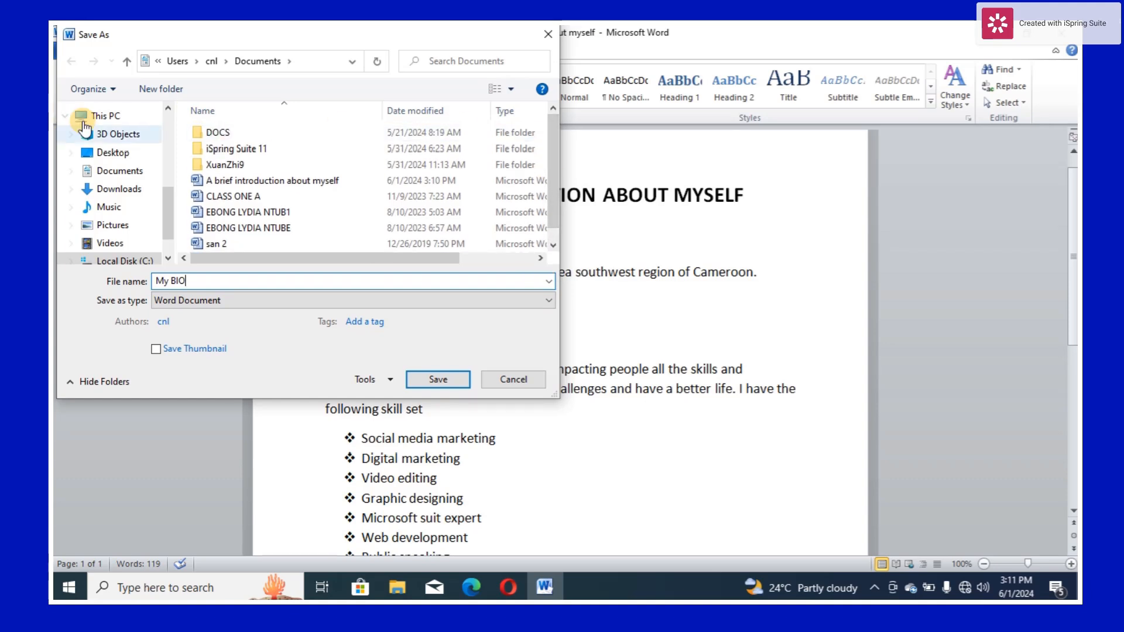
left_click(116, 156)
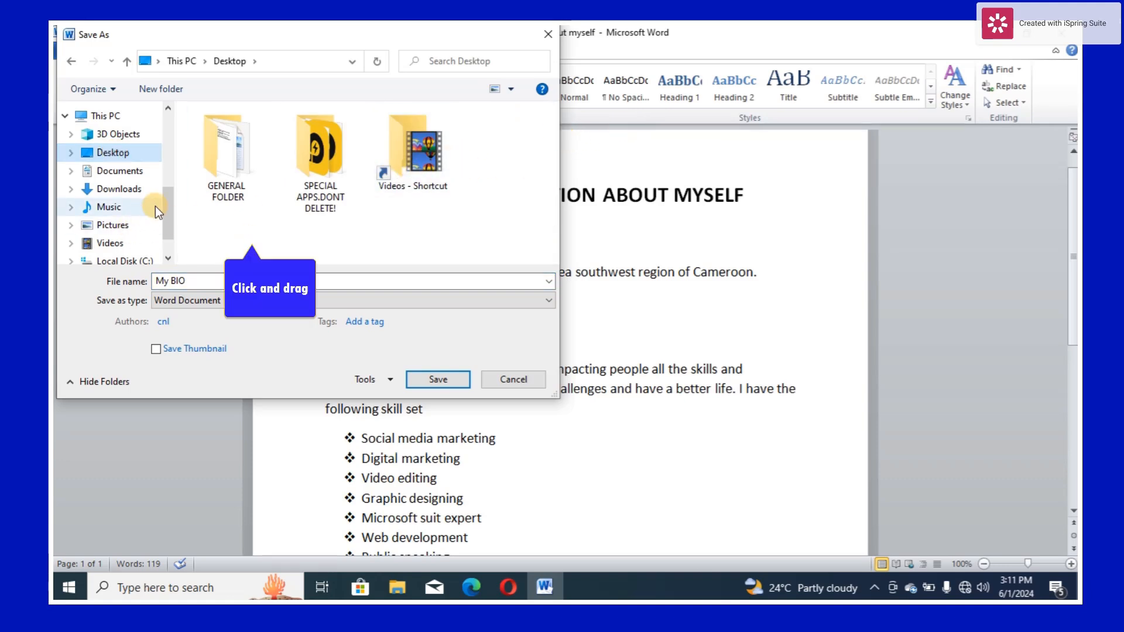
left_click_drag(166, 208, 158, 128)
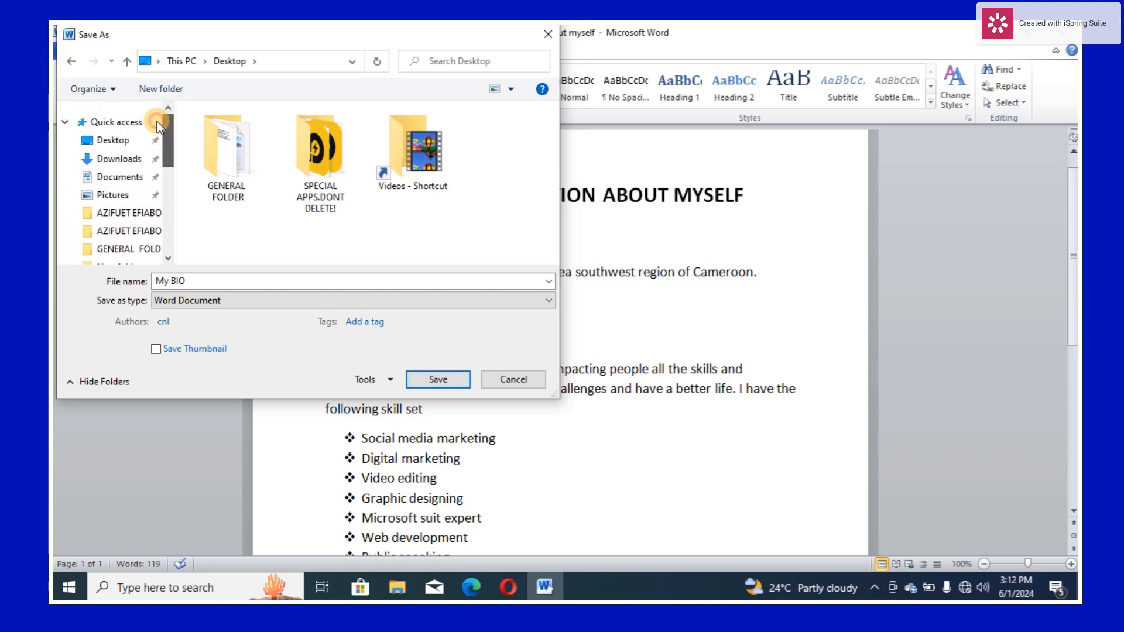
left_click(125, 140)
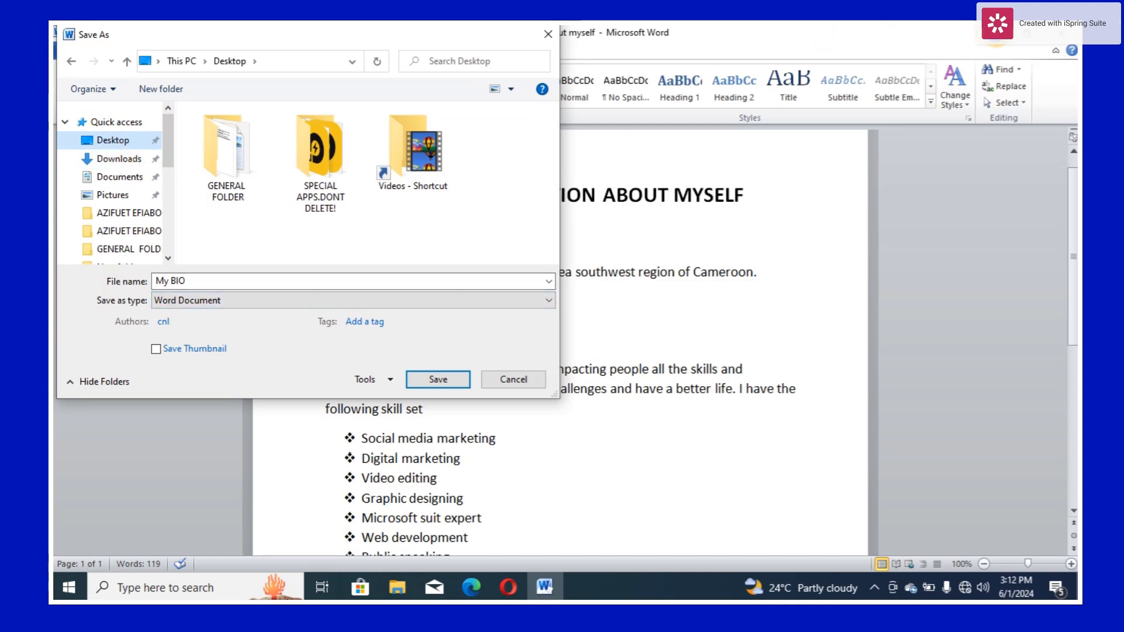
left_click(877, 584)
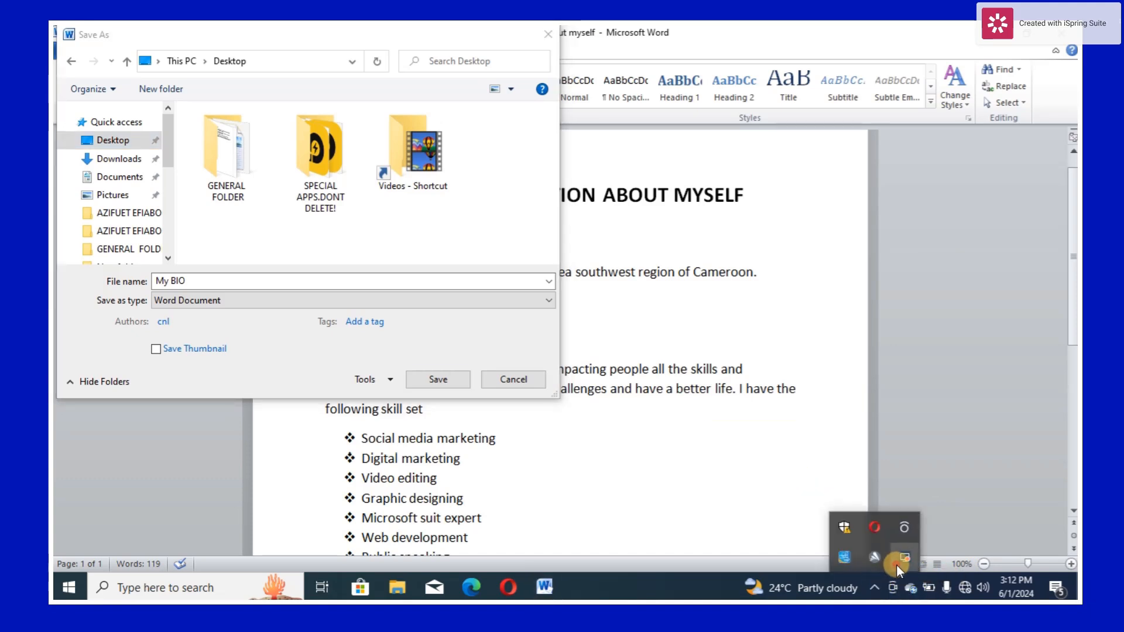
left_click(897, 565)
left_click(923, 543)
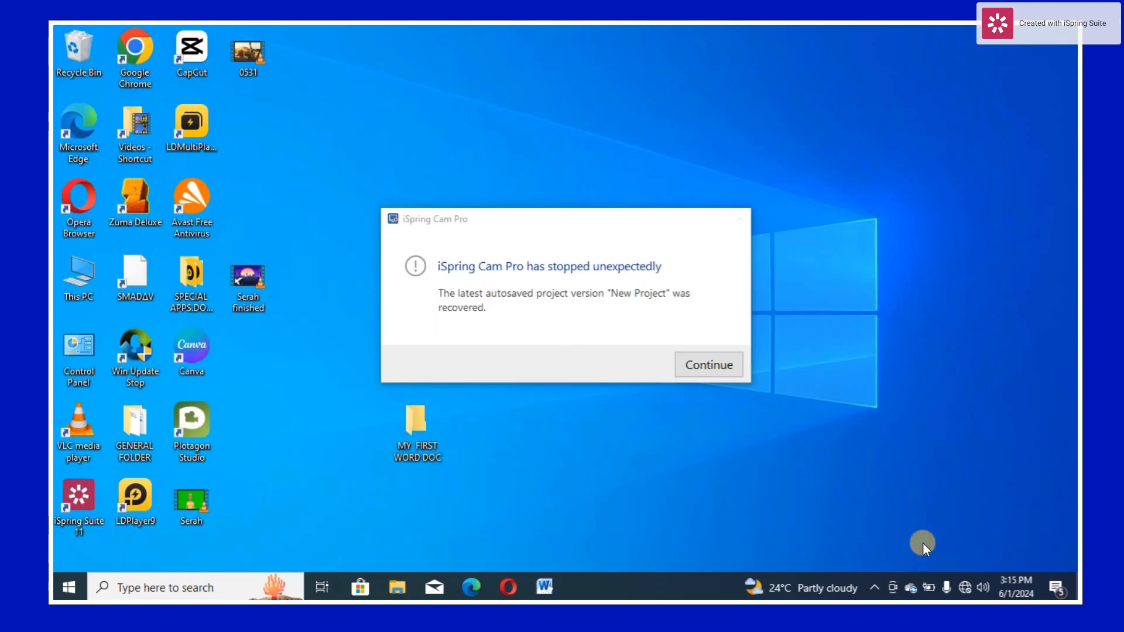
left_click(551, 592)
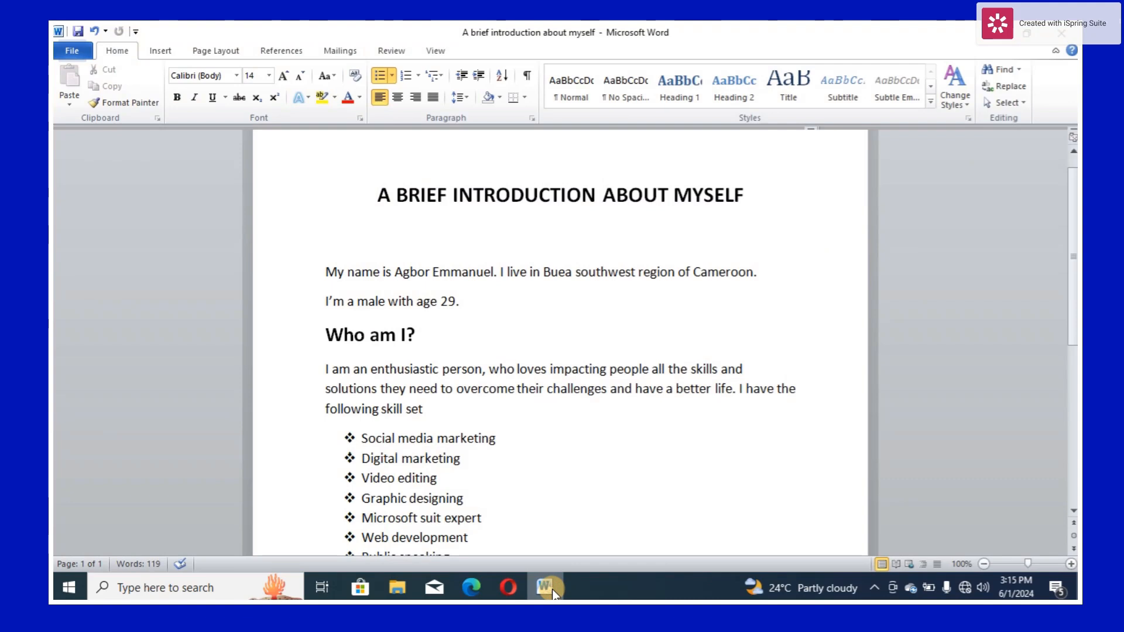
left_click(68, 53)
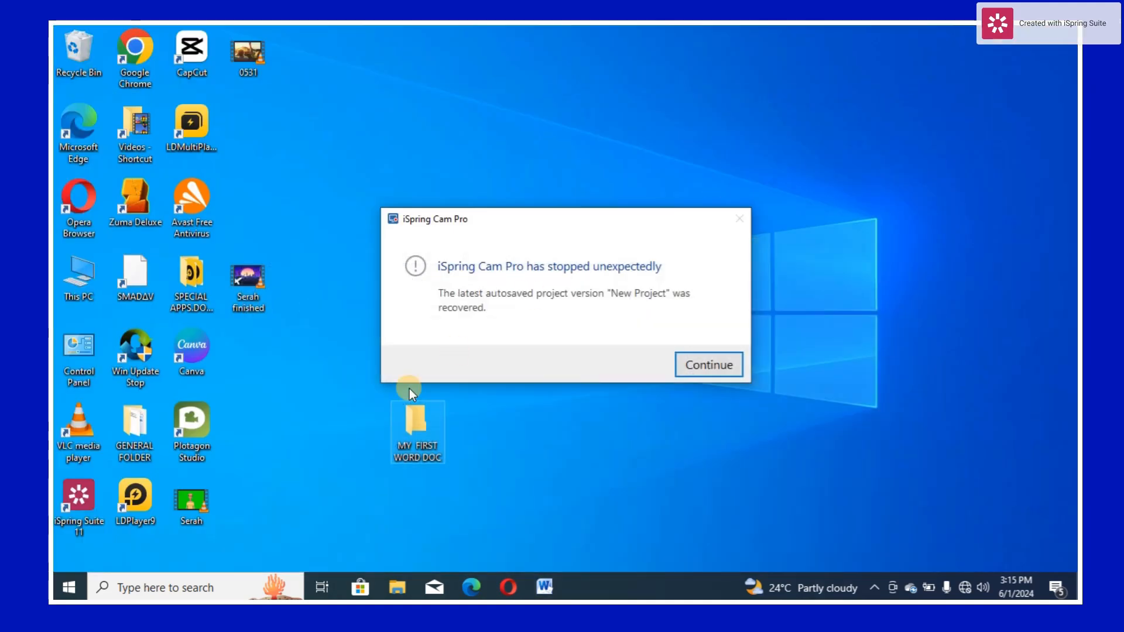
left_click(543, 585)
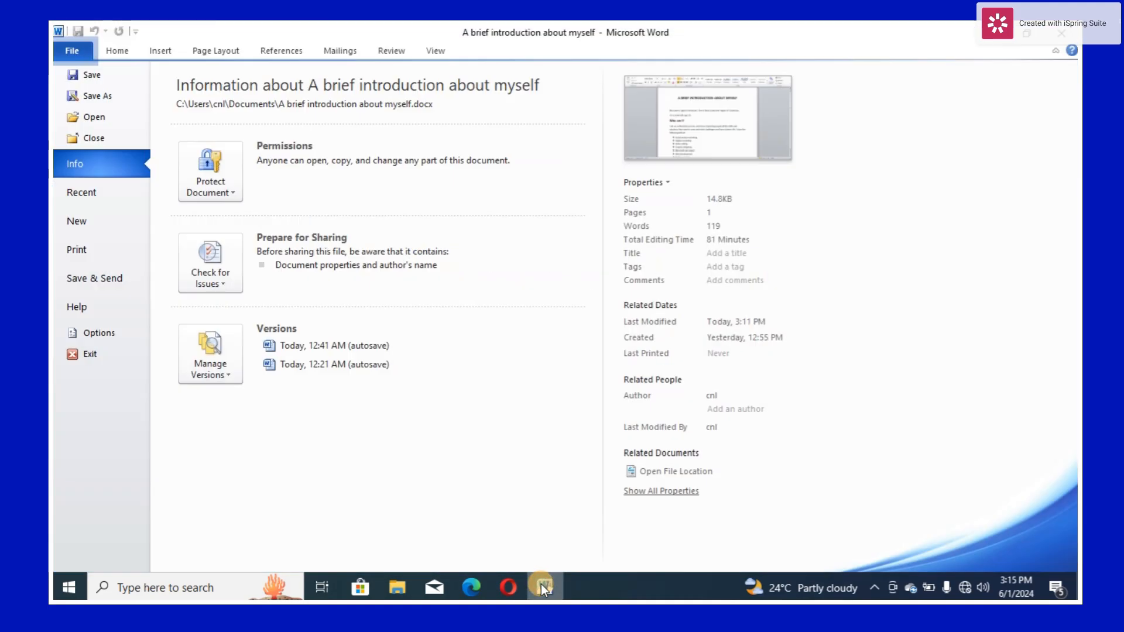
left_click(119, 51)
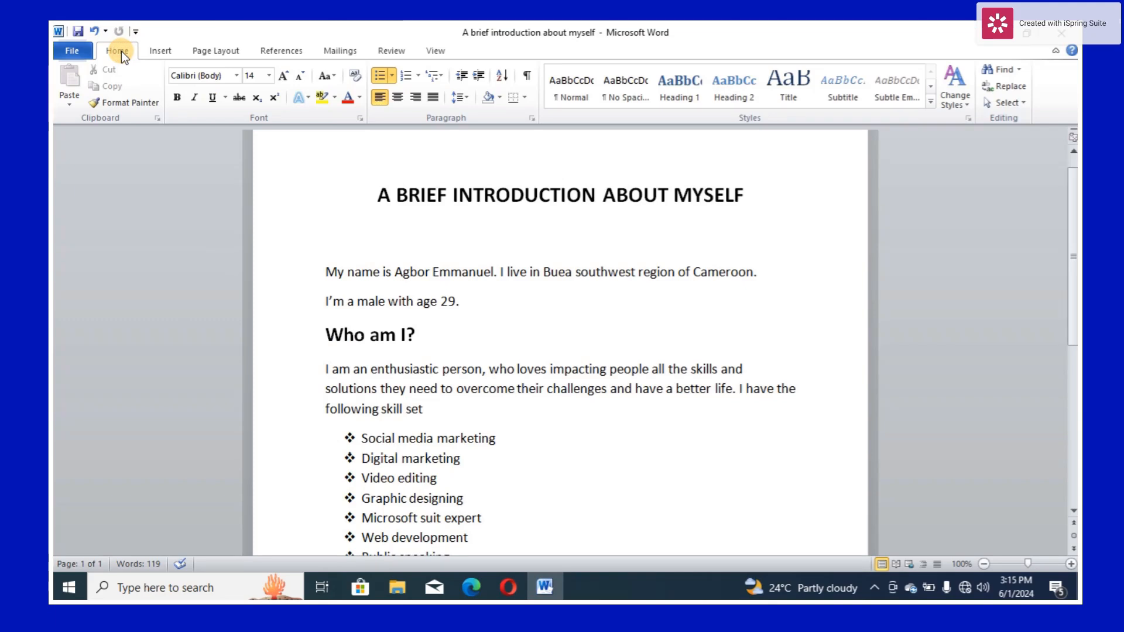
- Start saving a copy of the document and enter "My Bio" as its file name
left_click(76, 49)
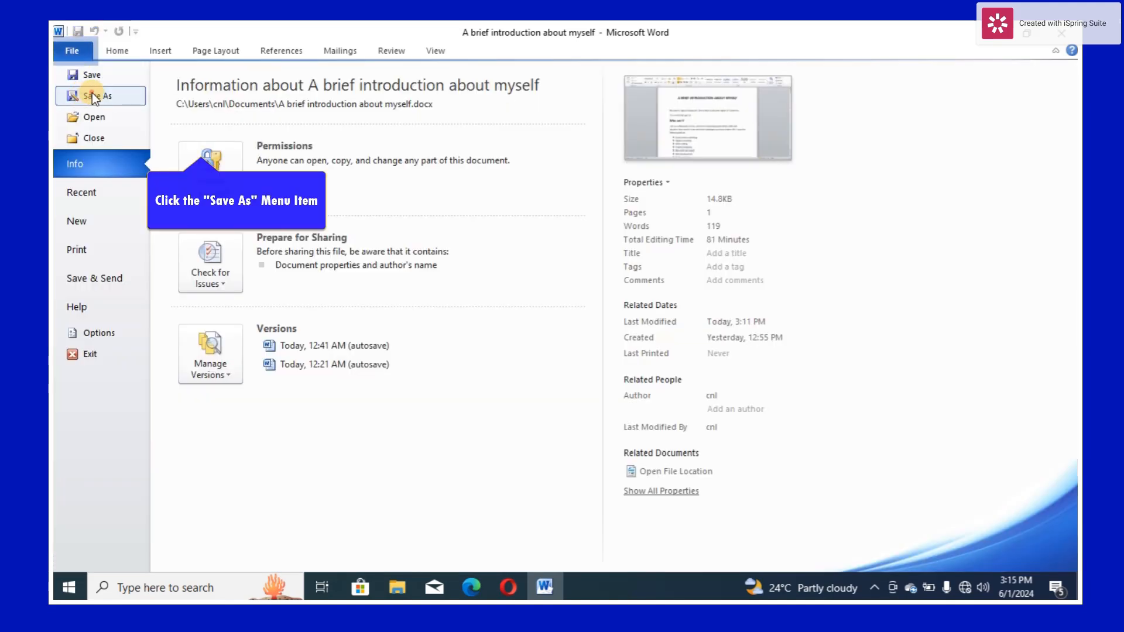
left_click(92, 95)
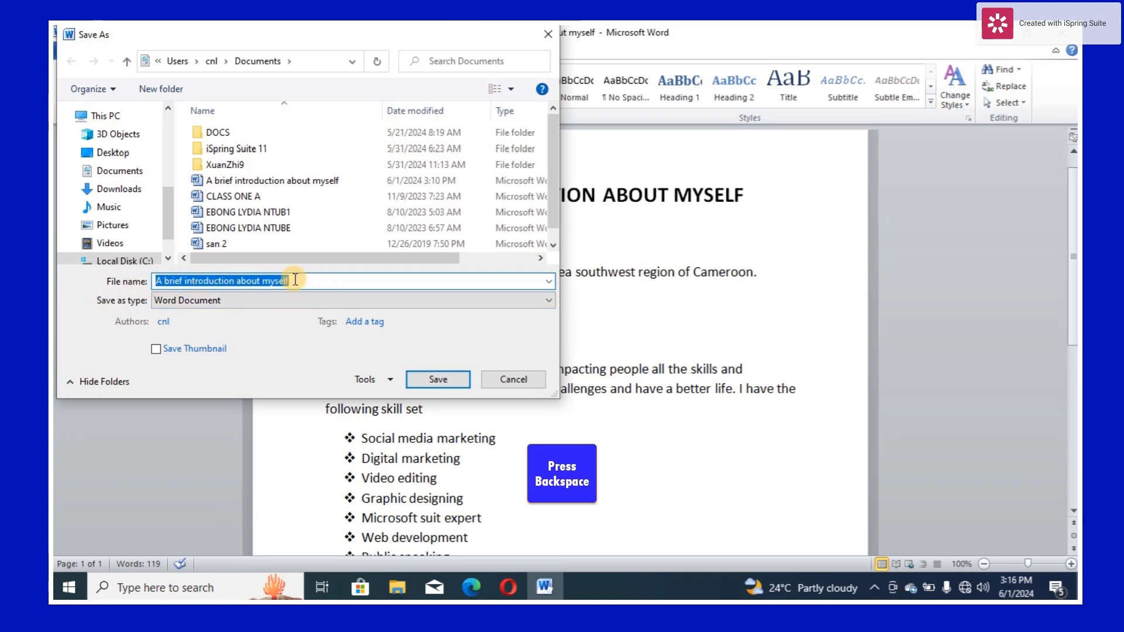
key("BackSpace")
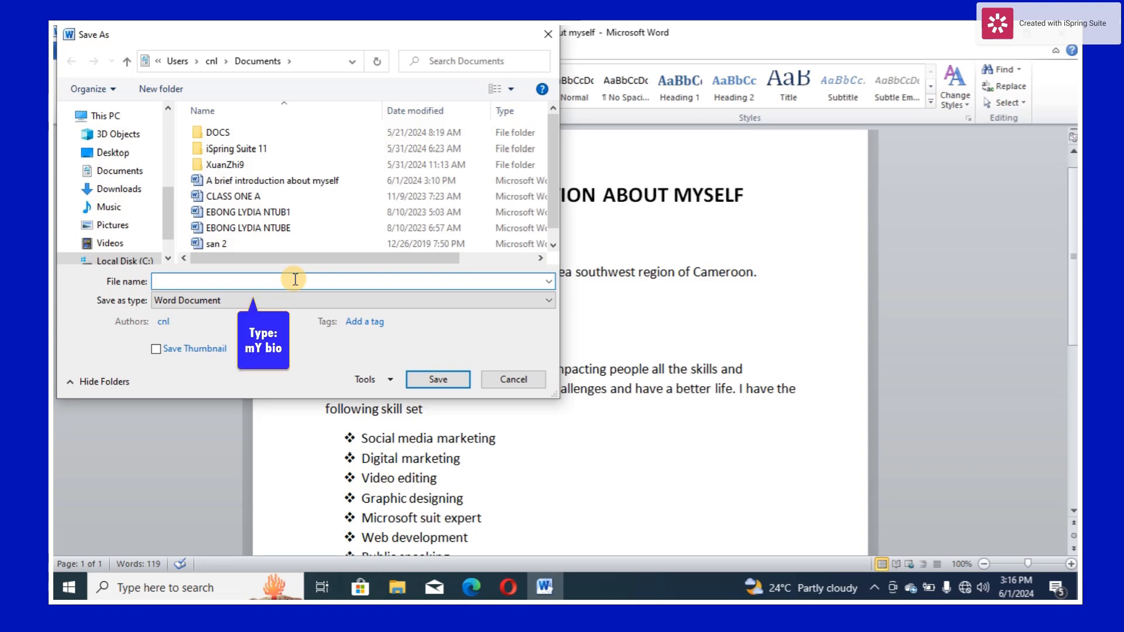
type("mY bio")
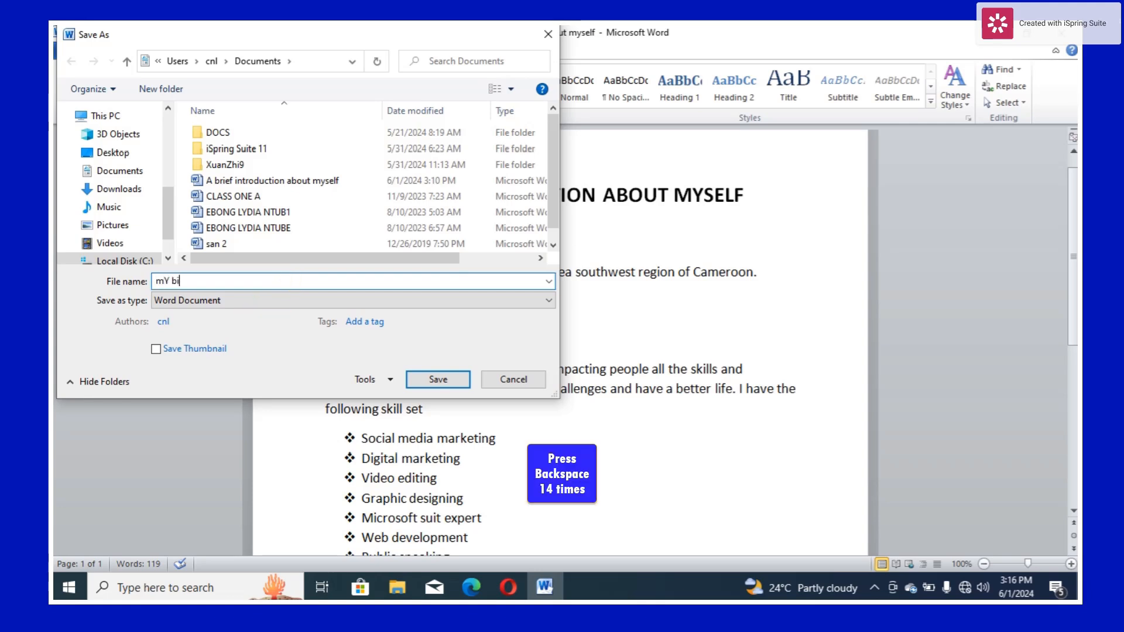
key("BackSpace")
key("BackSpace")
key("BackSpace")
key("BackSpace")
key("BackSpace")
key("BackSpace")
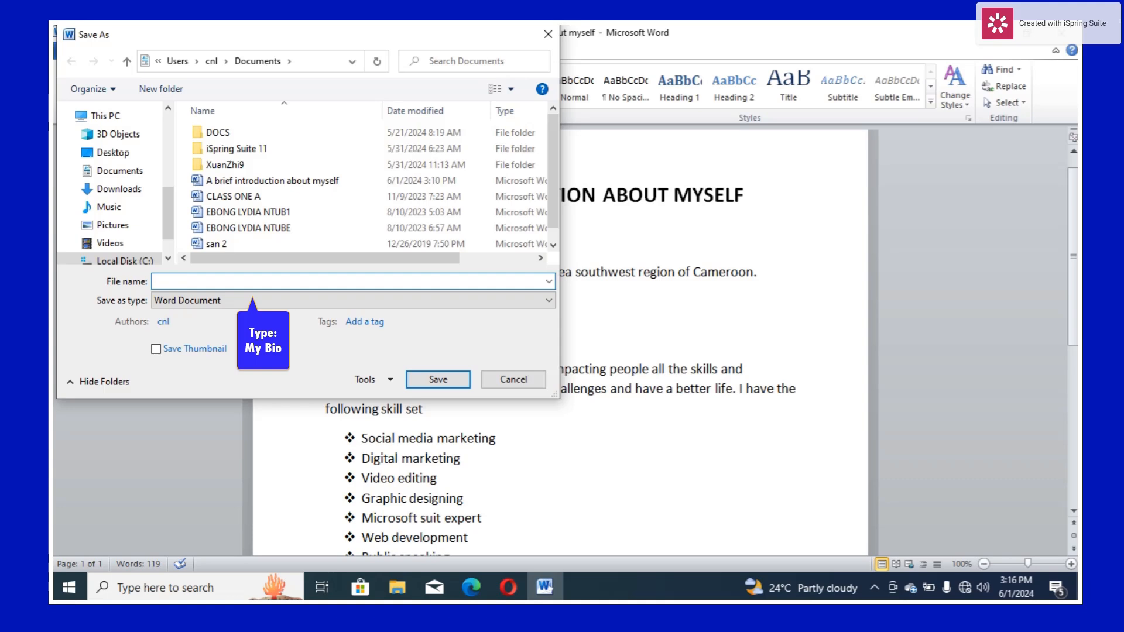
type("My Bio")
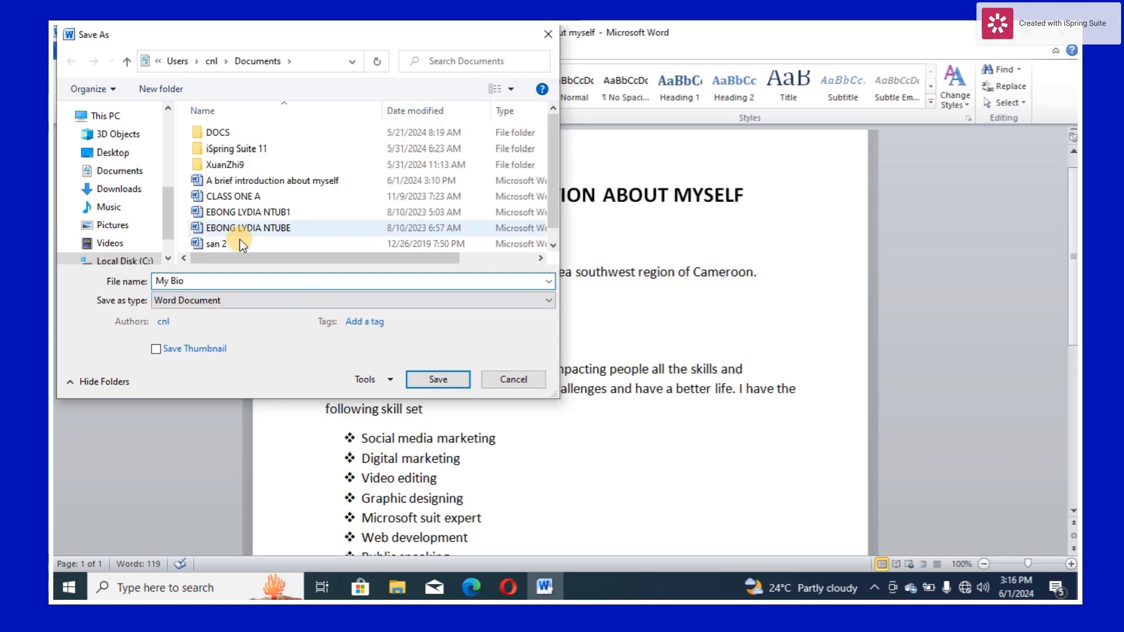
- Save the copy as a Word Document in the "MY FIRST WORD DOC" folder on the Desktop
left_click(125, 123)
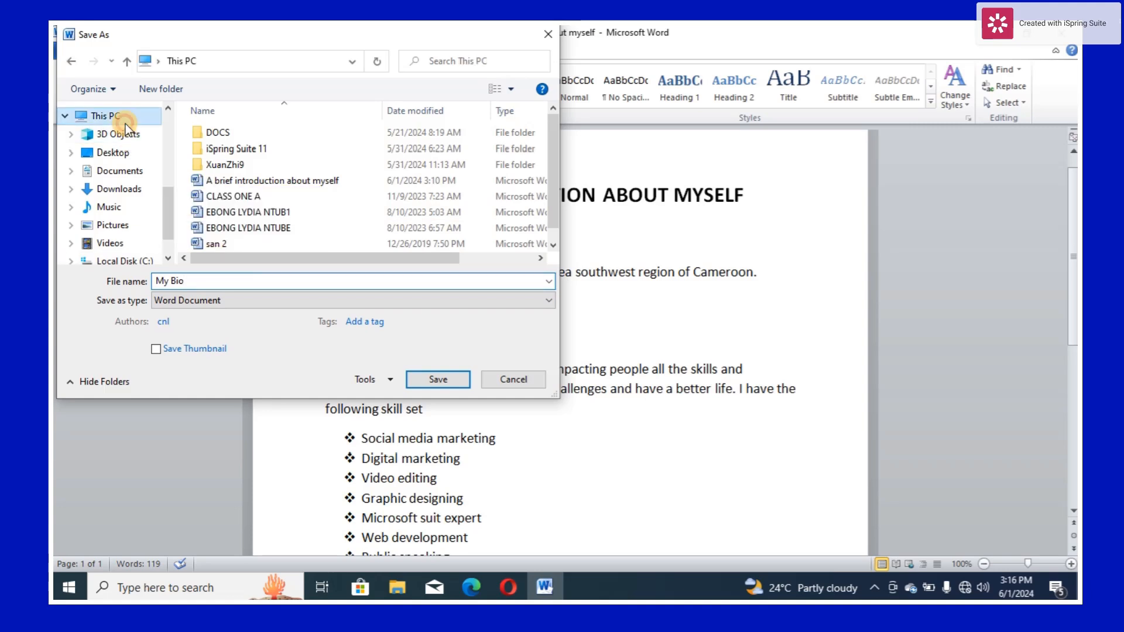
left_click_drag(557, 149, 547, 213)
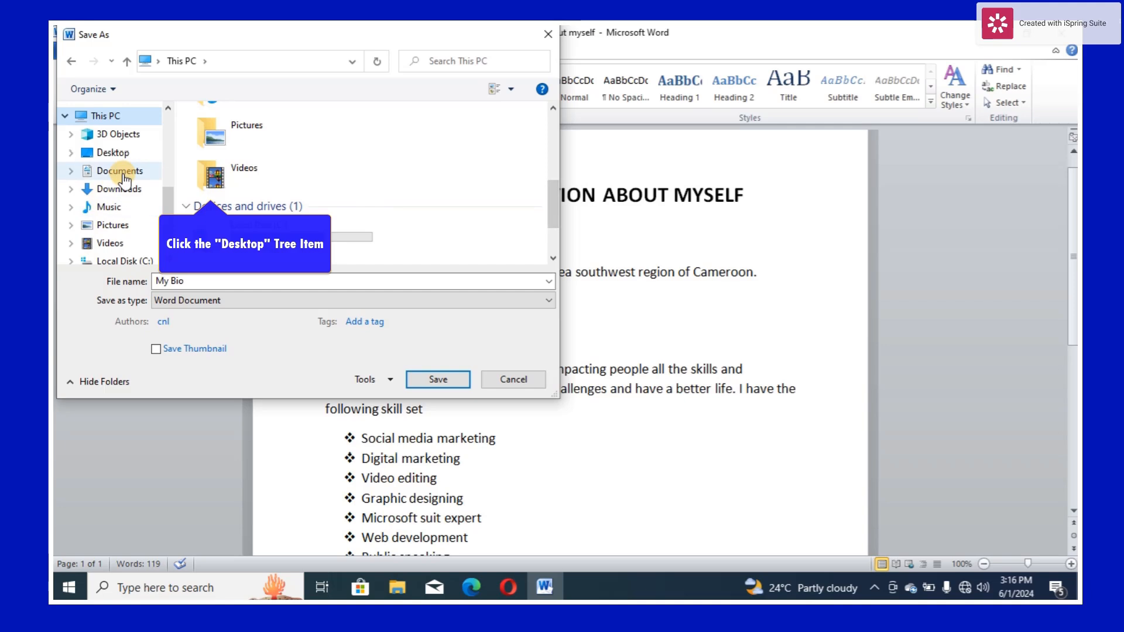
left_click(113, 153)
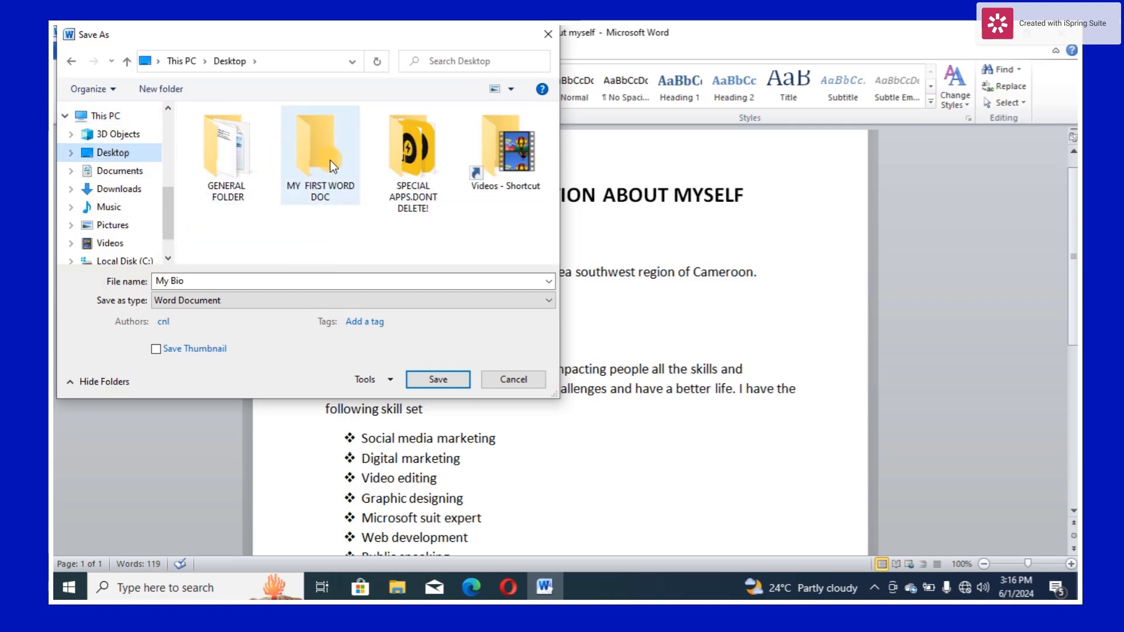
left_click(331, 161)
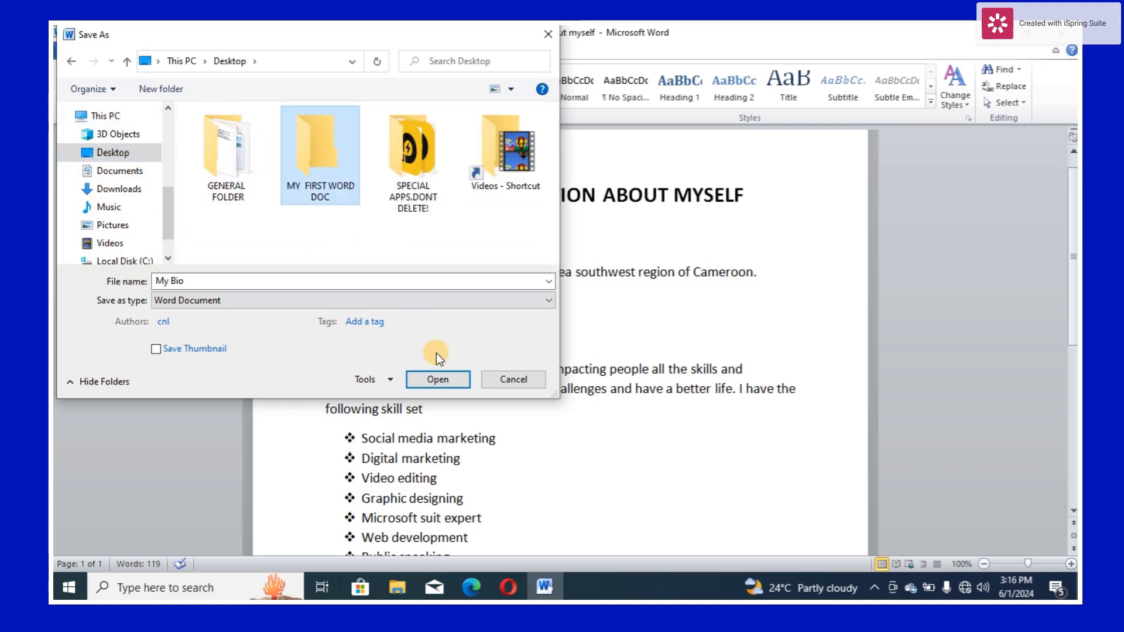
left_click(440, 380)
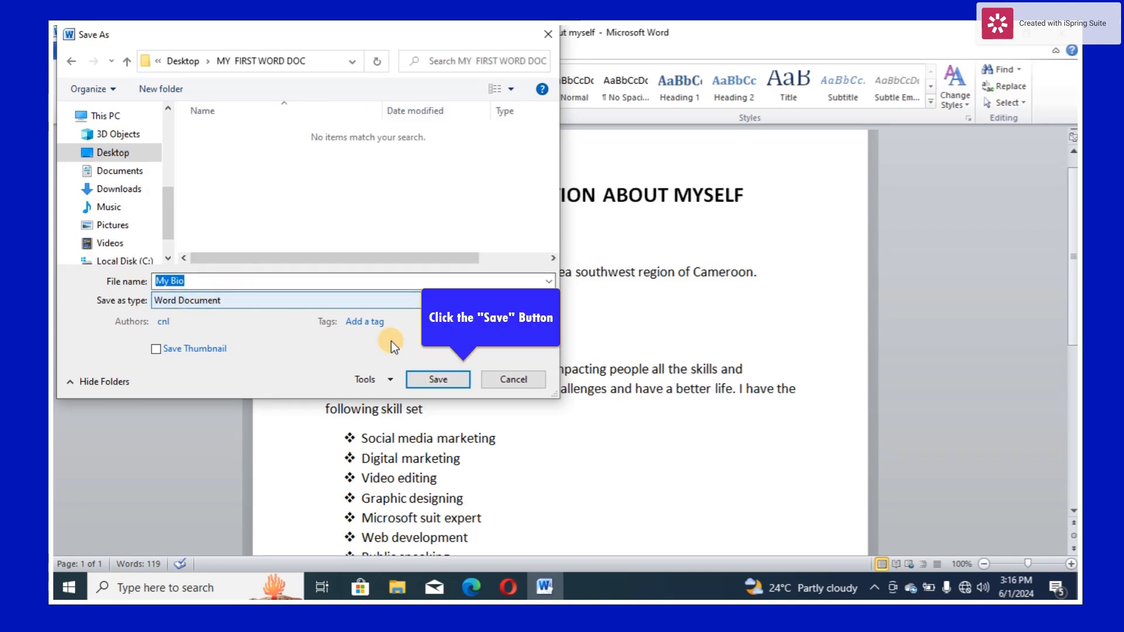
left_click(431, 381)
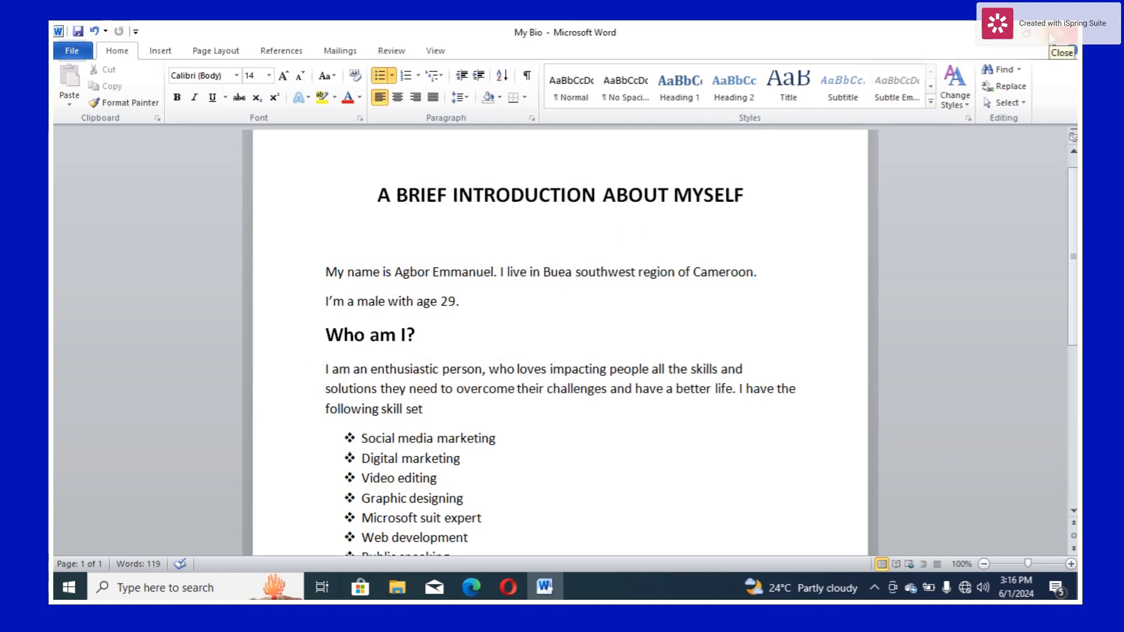
left_click(984, 36)
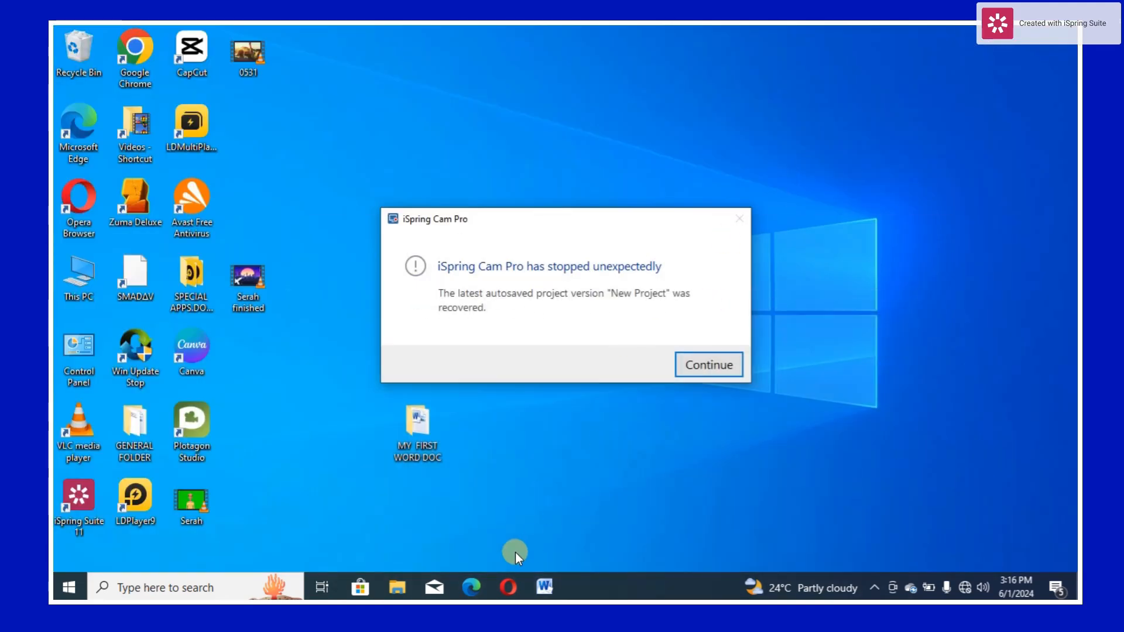
left_click(543, 586)
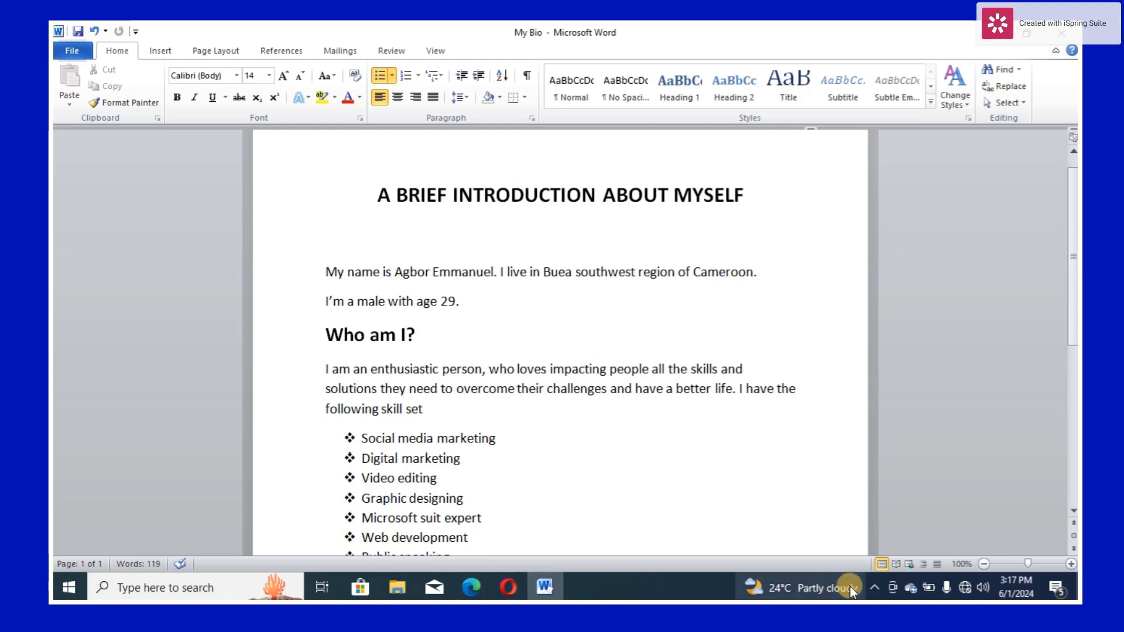
left_click(875, 588)
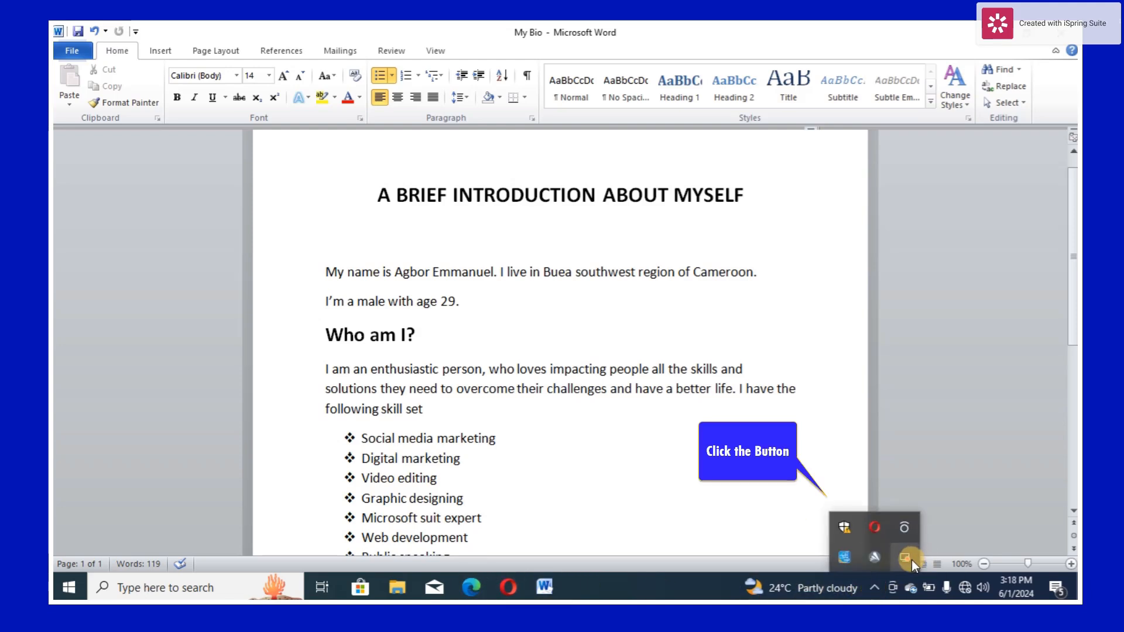